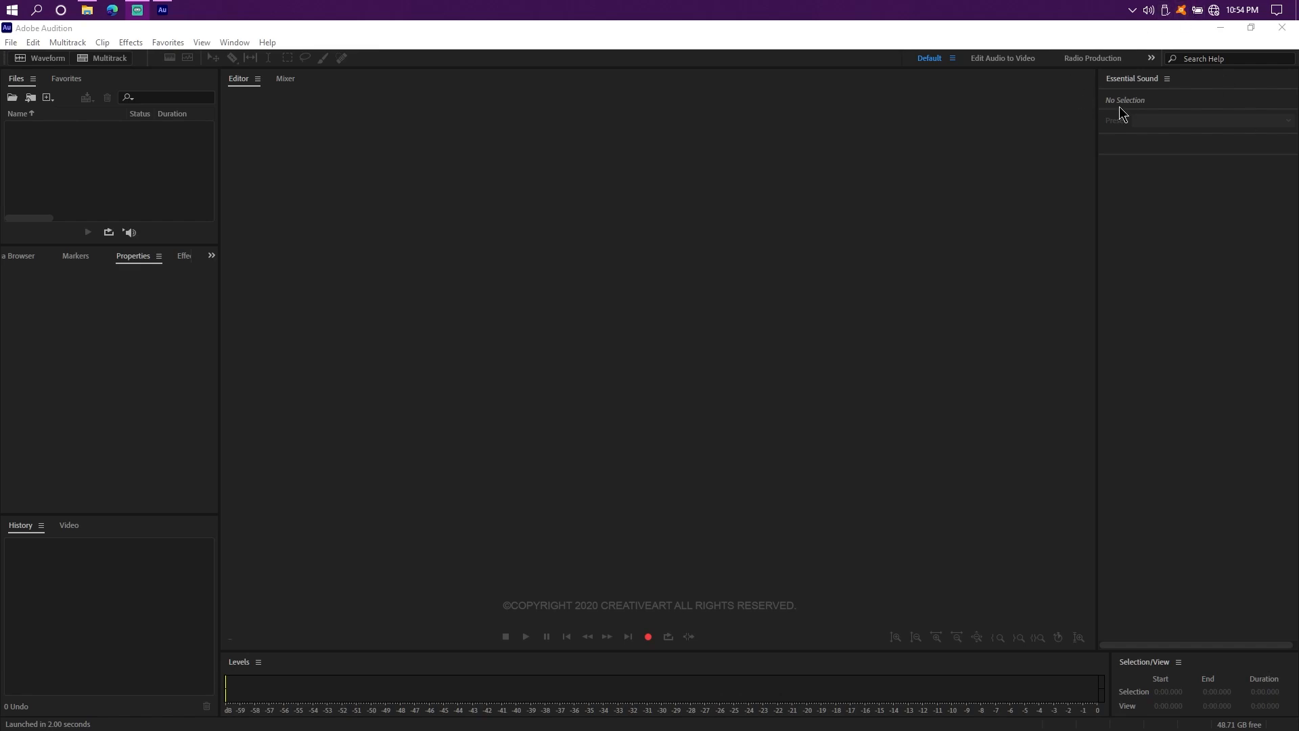
# Import Metal.mp3 from the Music Video Effect folder into the audio project's files
pyautogui.click(87, 9)
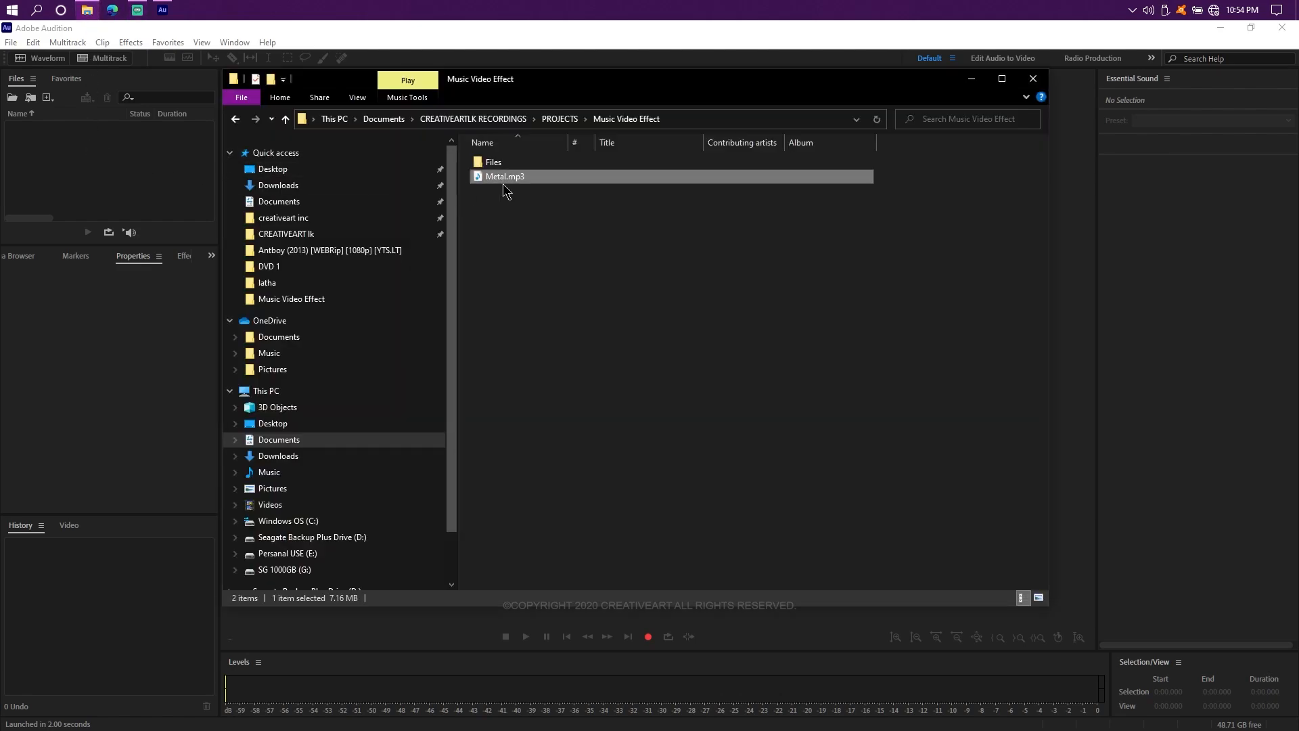
pyautogui.moveTo(535, 84); pyautogui.dragTo(700, 141)
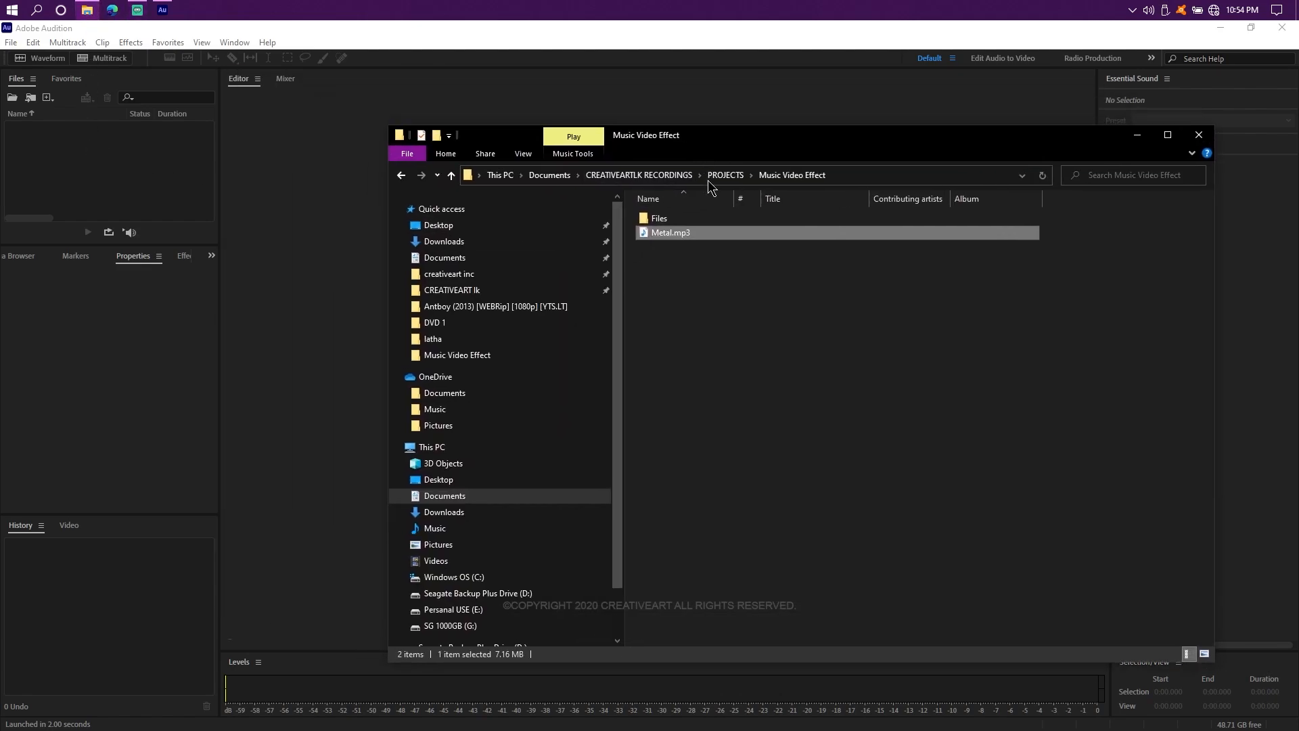
pyautogui.moveTo(704, 246); pyautogui.dragTo(166, 209)
pyautogui.click(143, 179)
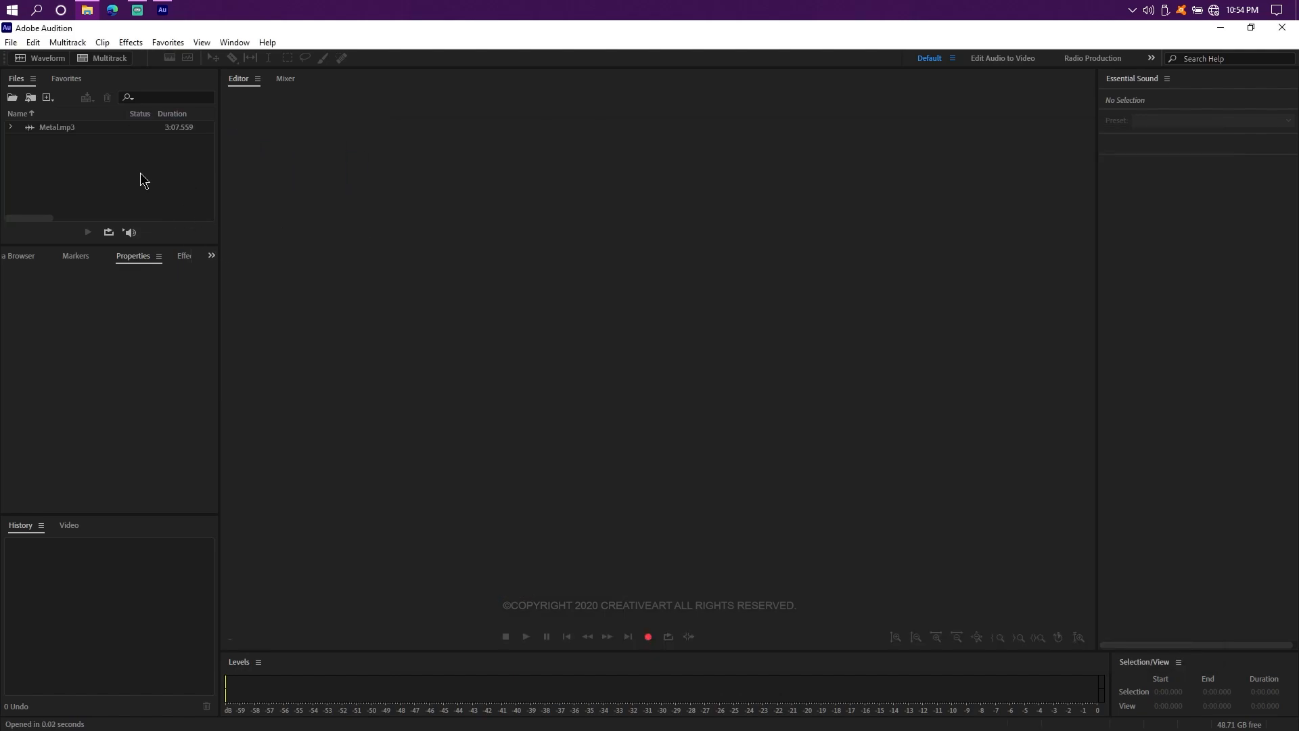
# Create a new multitrack session named Test 01 with no template, 48000 Hz sample rate, 32 (float) bit depth and a Stereo master
pyautogui.click(474, 261)
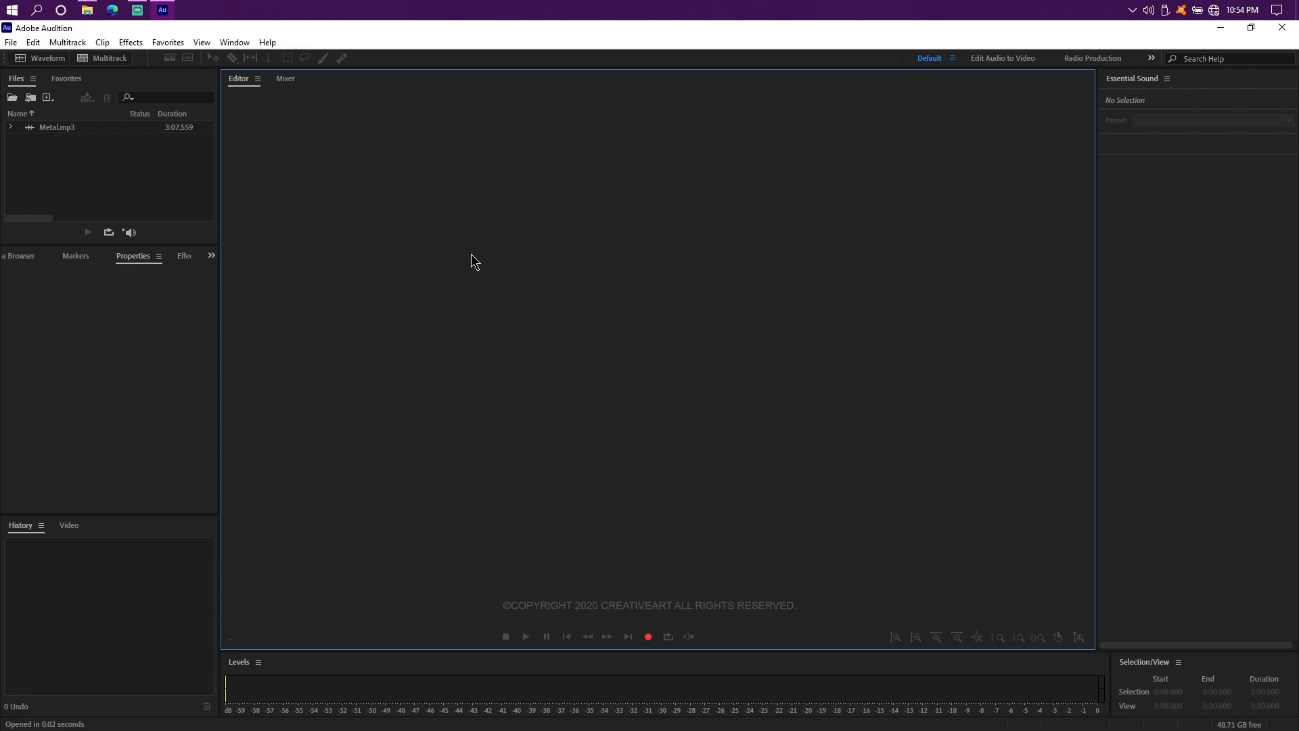
pyautogui.hotkey('ctrl', 'n')
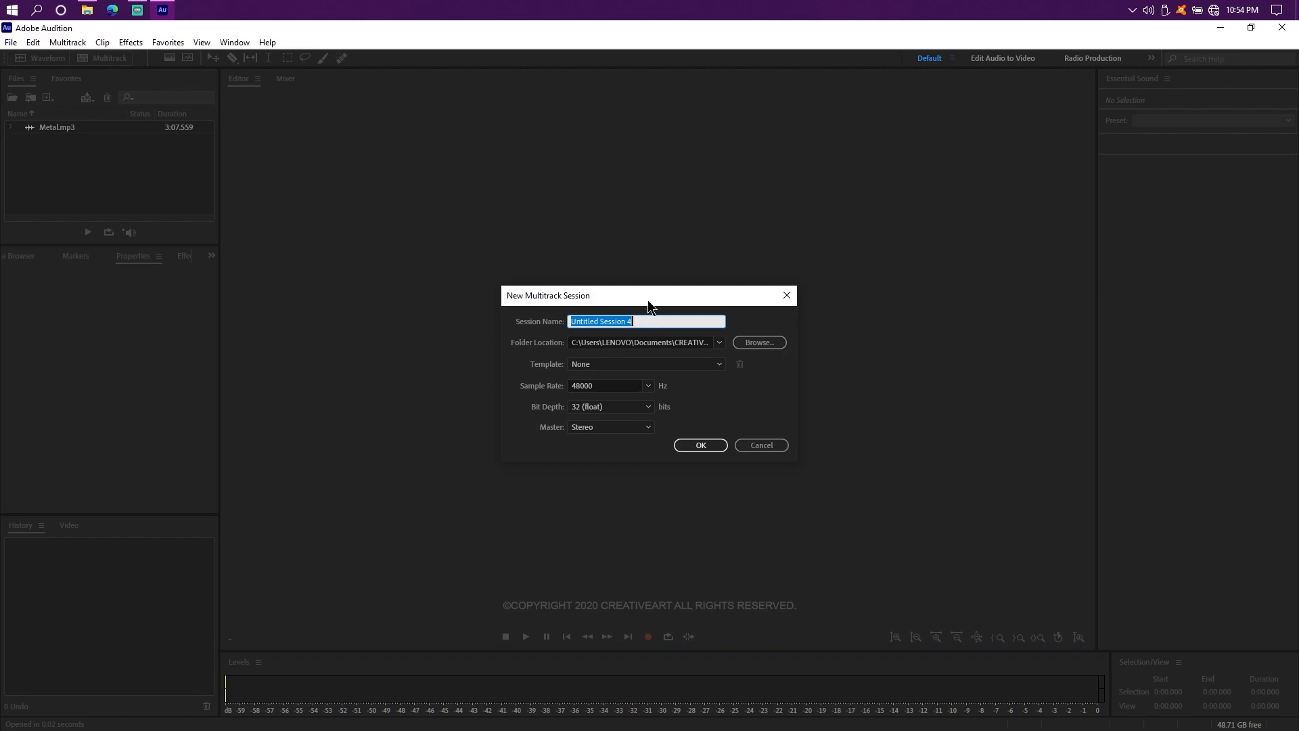
pyautogui.moveTo(647, 299); pyautogui.dragTo(586, 174)
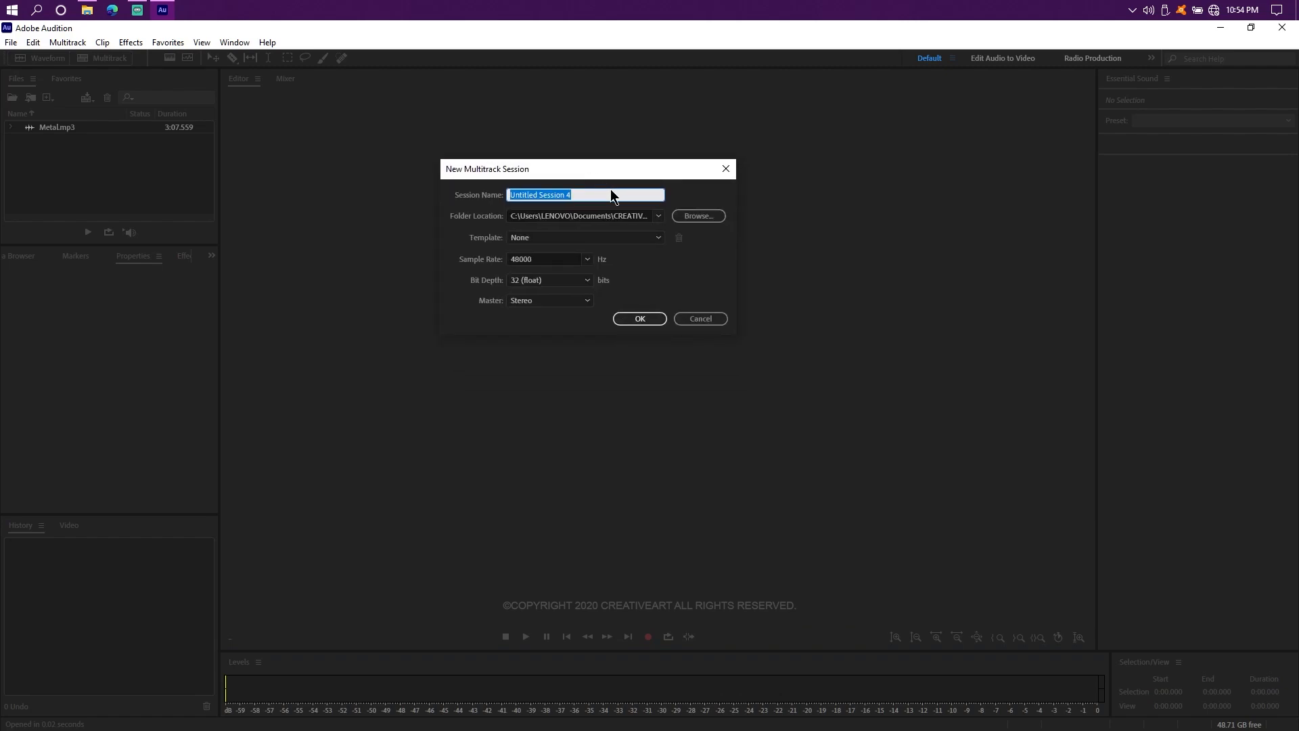
pyautogui.write('T')
pyautogui.press('BackSpace')
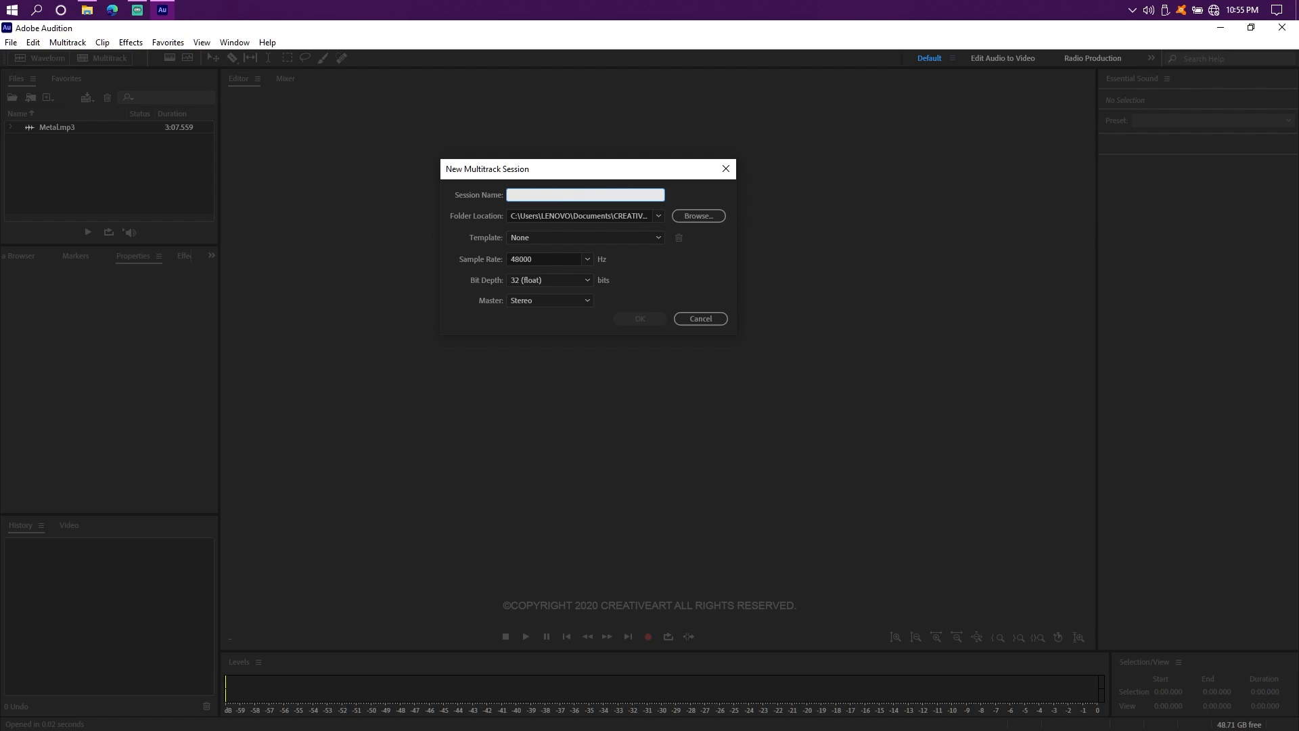
pyautogui.write('Test 01')
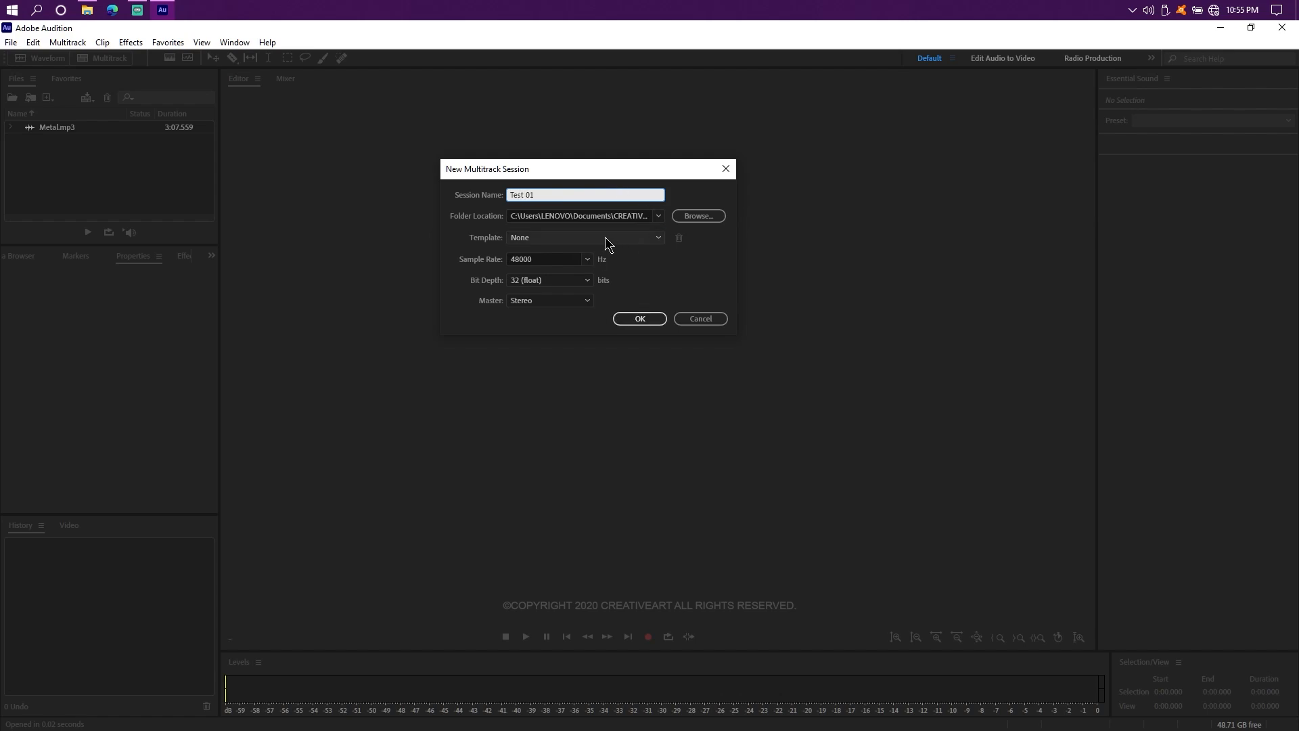
pyautogui.click(560, 241)
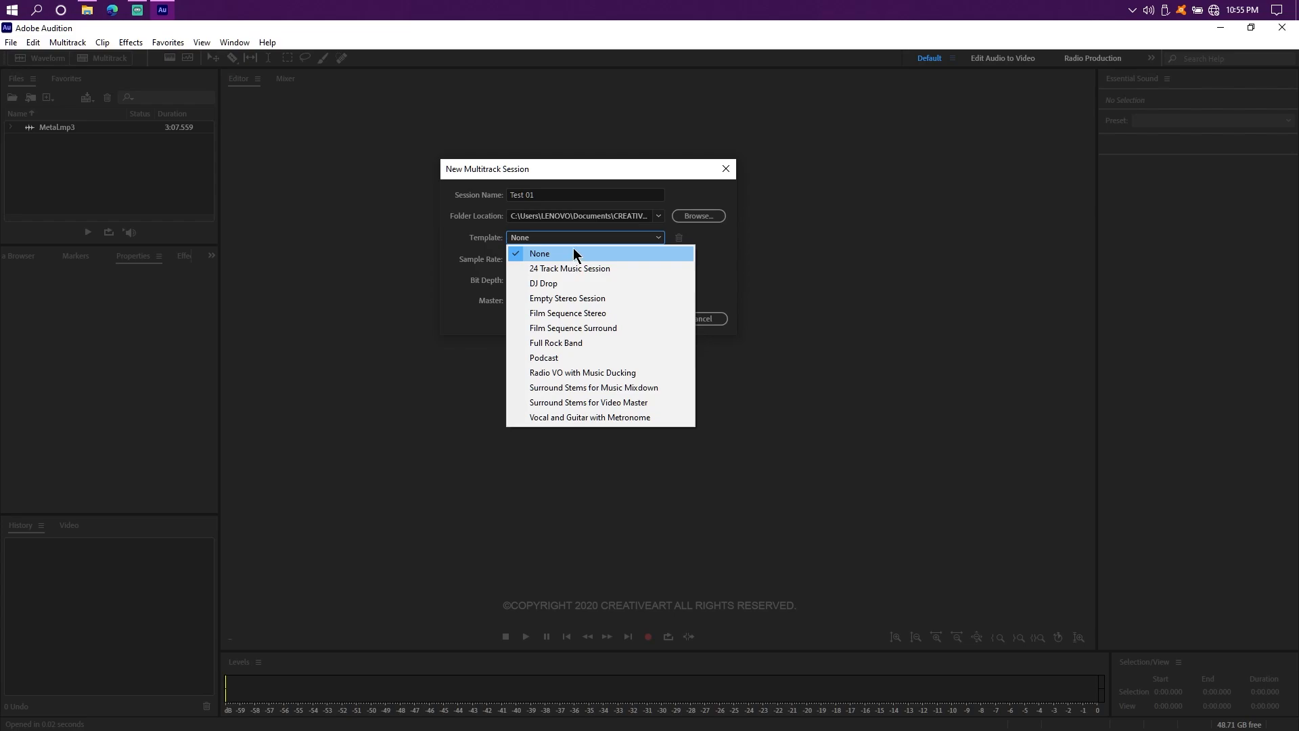
pyautogui.click(721, 245)
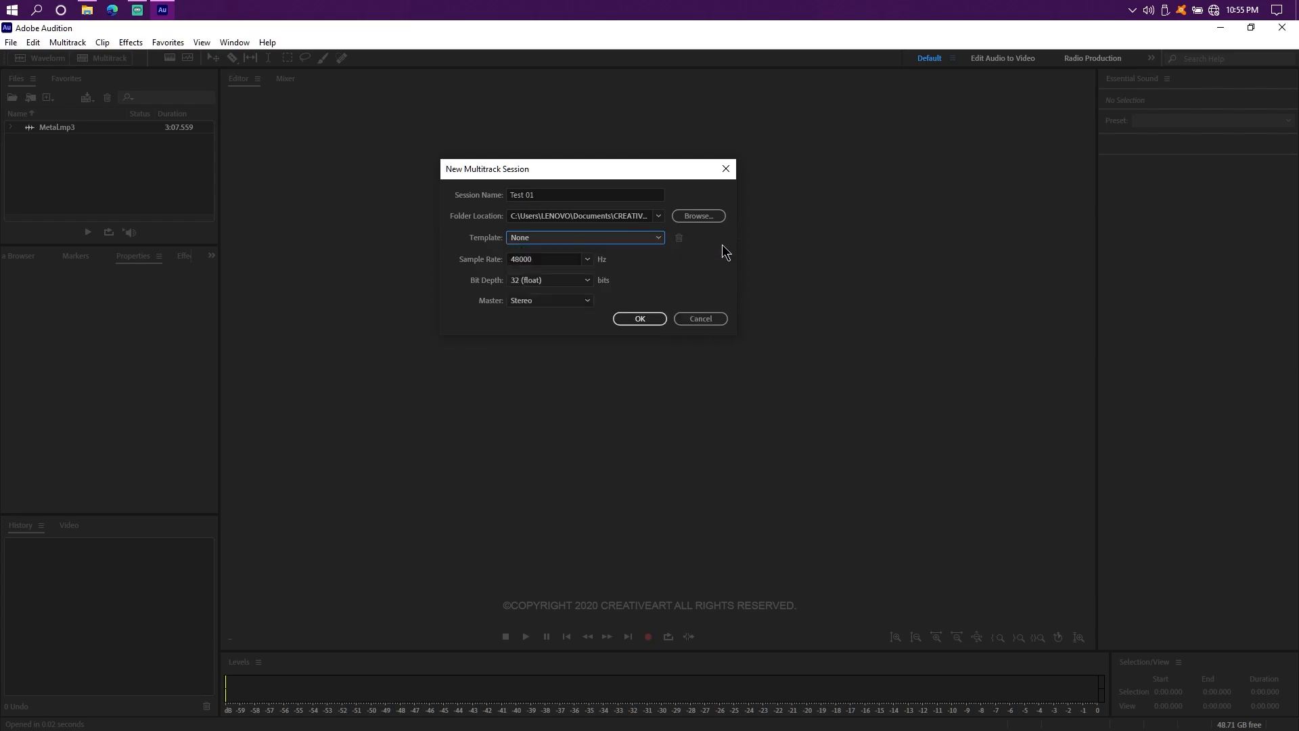
pyautogui.click(636, 316)
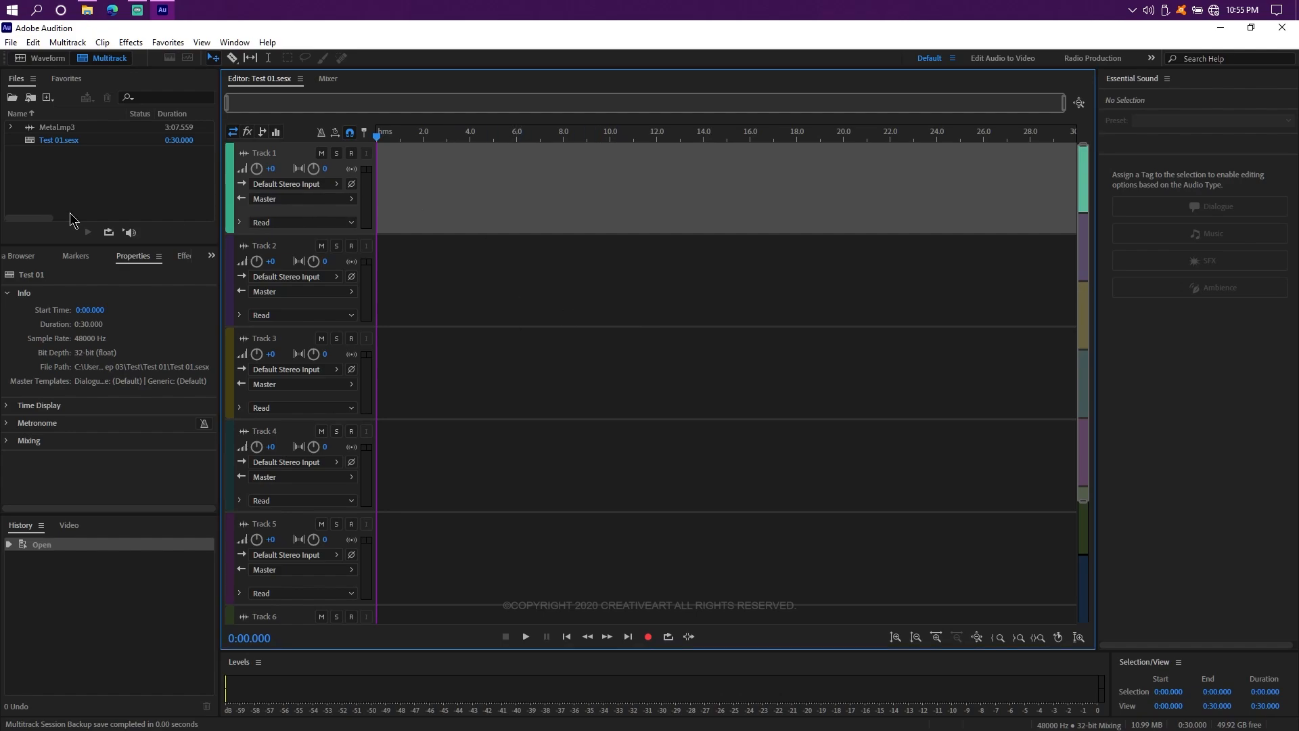
# Place Metal.mp3 on Track 1 and align the clip to the start of the timeline
pyautogui.click(75, 128)
pyautogui.moveTo(76, 130); pyautogui.dragTo(414, 162)
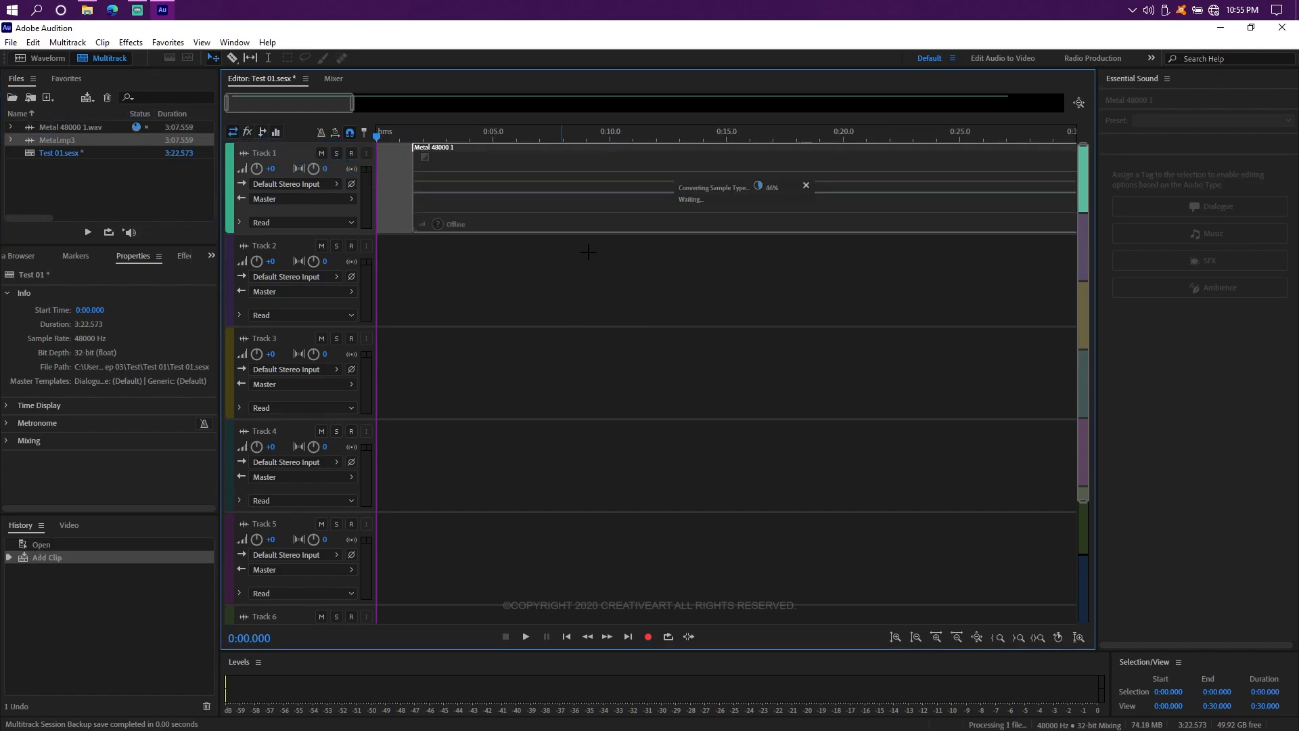
pyautogui.moveTo(646, 228); pyautogui.dragTo(610, 230)
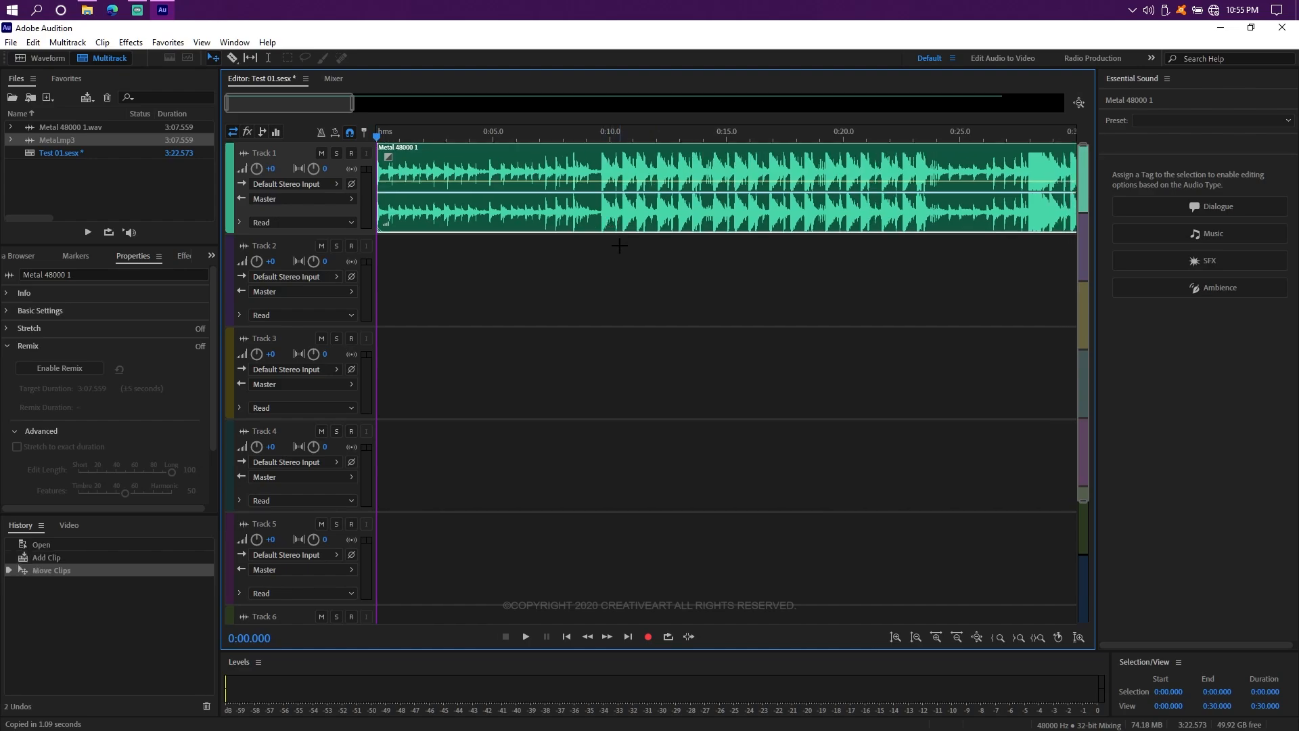
# Play the ending of the Track 1 clip from about 2:55 and return the playhead to about 2:59
pyautogui.scroll(-5, 924, 135)
pyautogui.click(925, 135)
pyautogui.click(1019, 137)
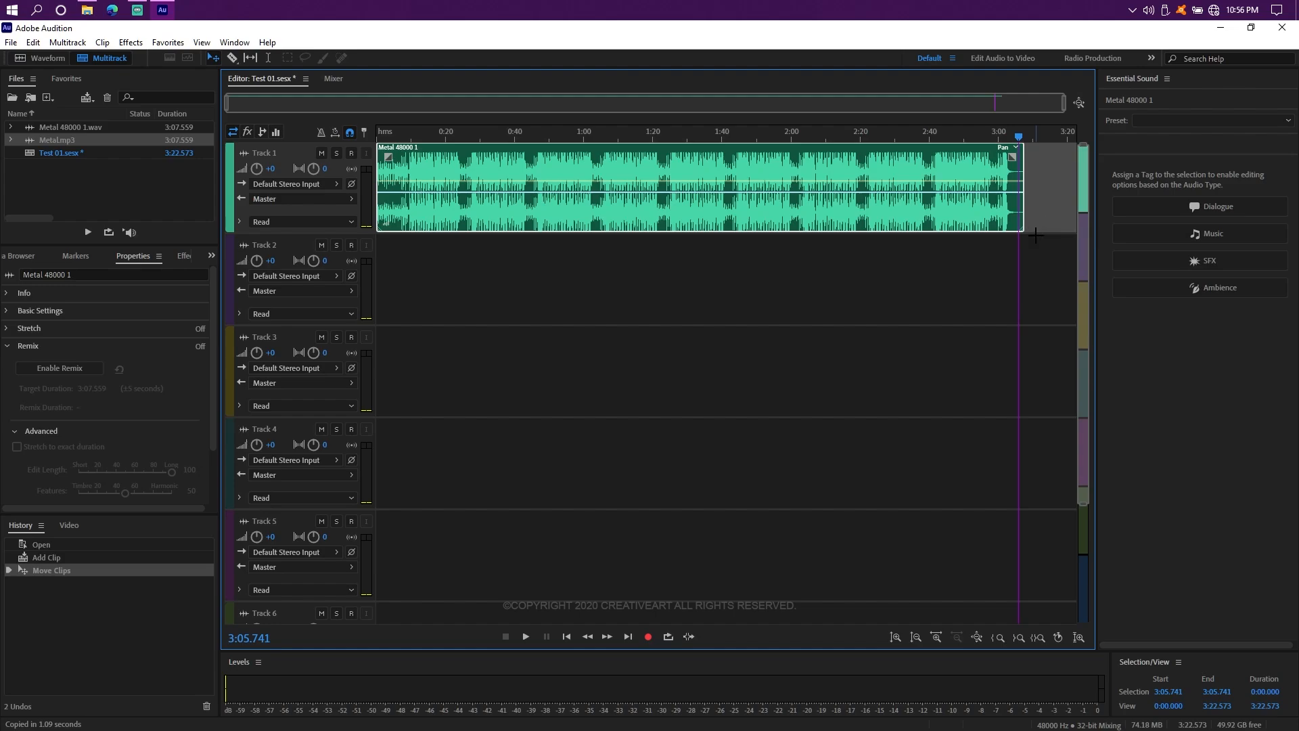
pyautogui.scroll(5, 1035, 224)
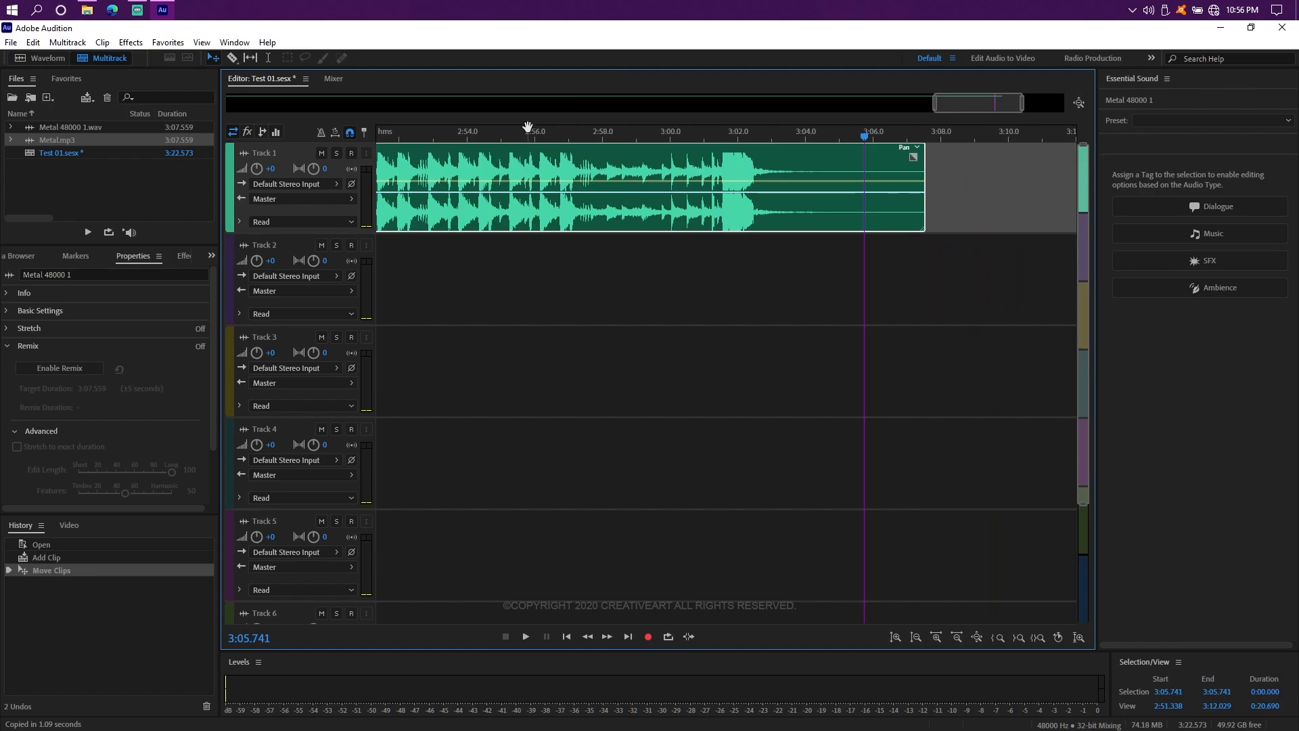
pyautogui.click(512, 137)
pyautogui.press('space')
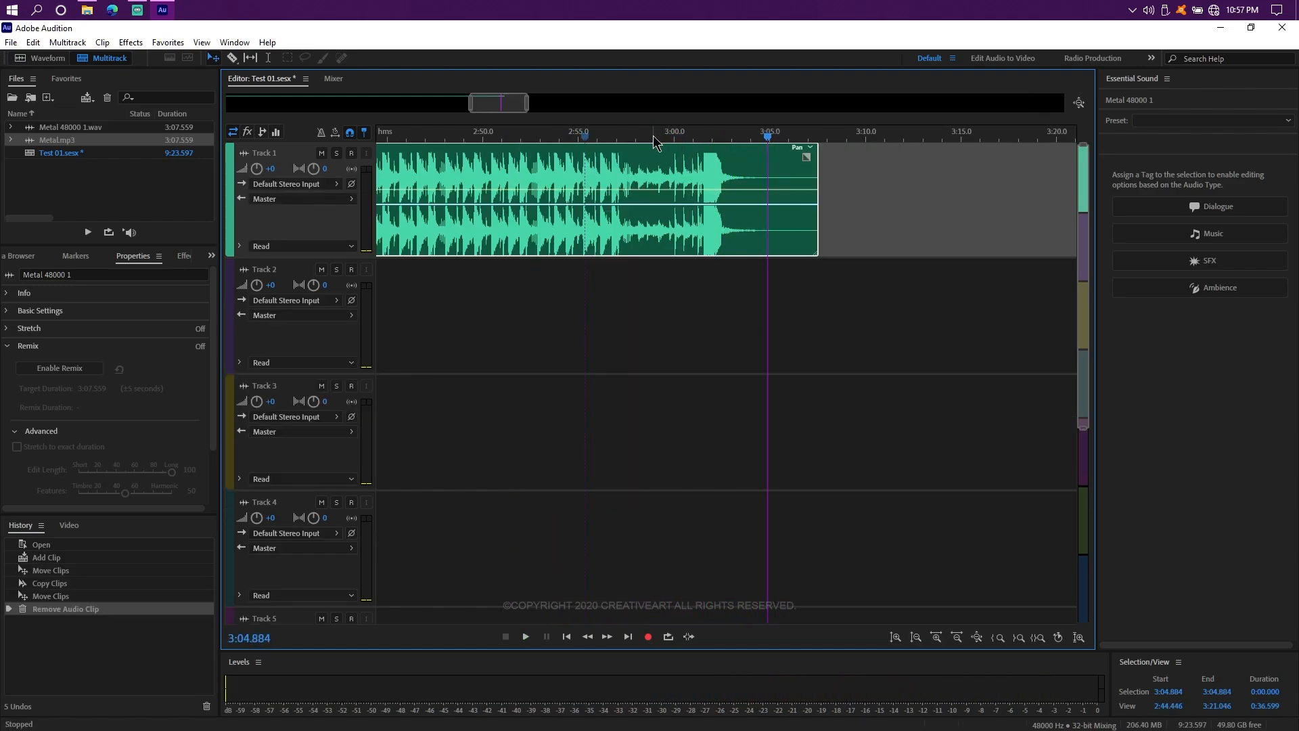
pyautogui.moveTo(768, 137); pyautogui.dragTo(653, 137)
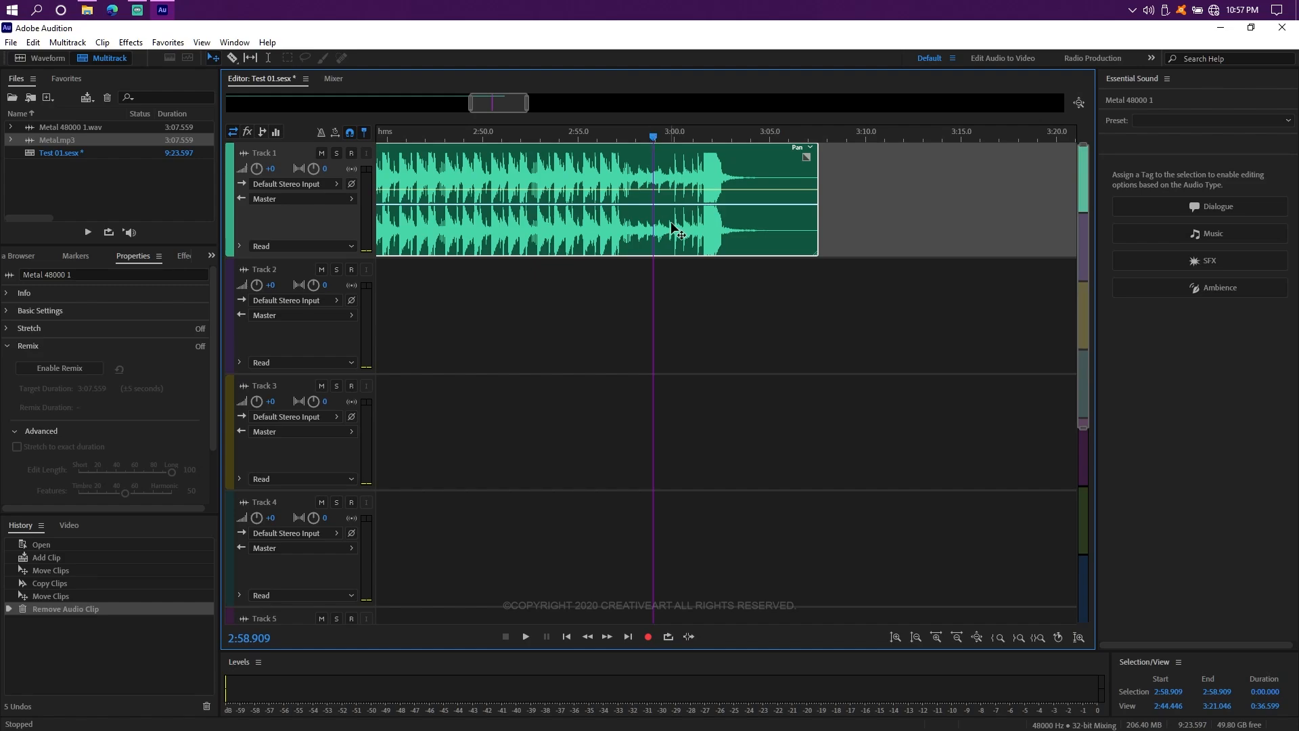
# Duplicate the music clip on Track 1 and snap the copy directly against the end of the original
pyautogui.press('\\')
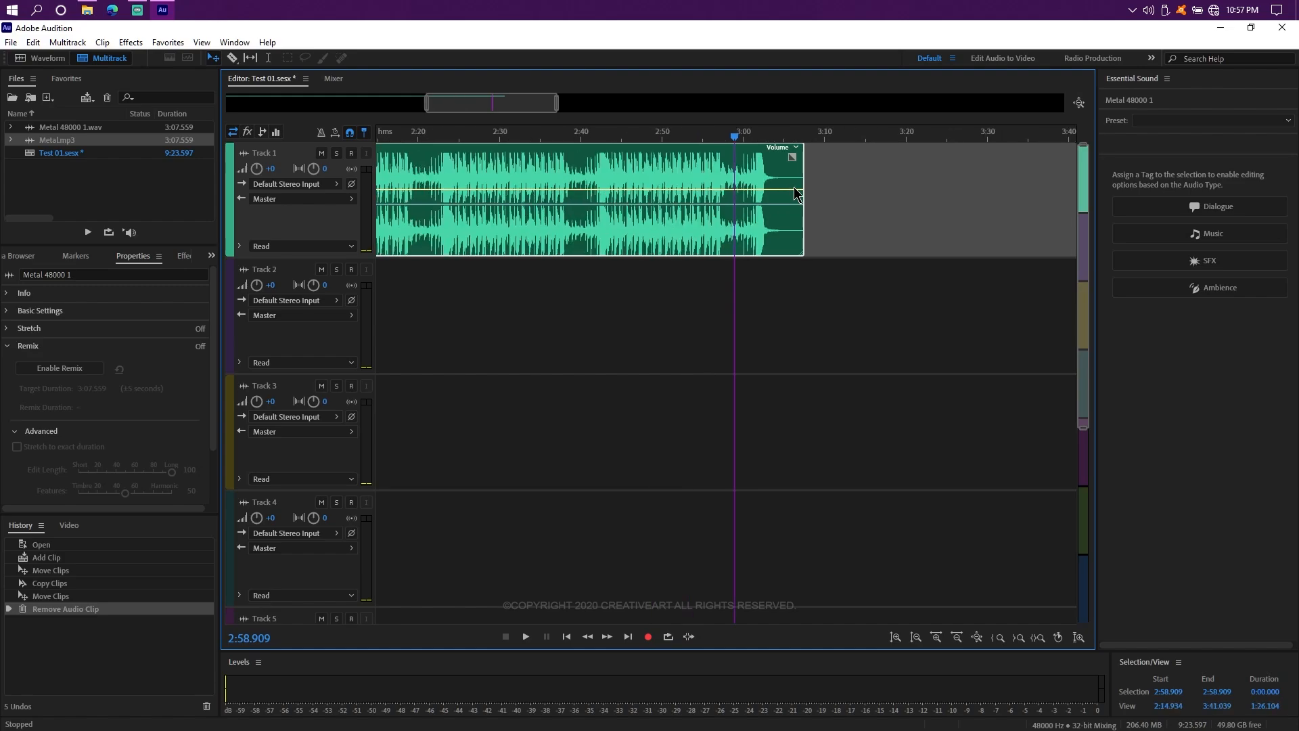
pyautogui.click(481, 189)
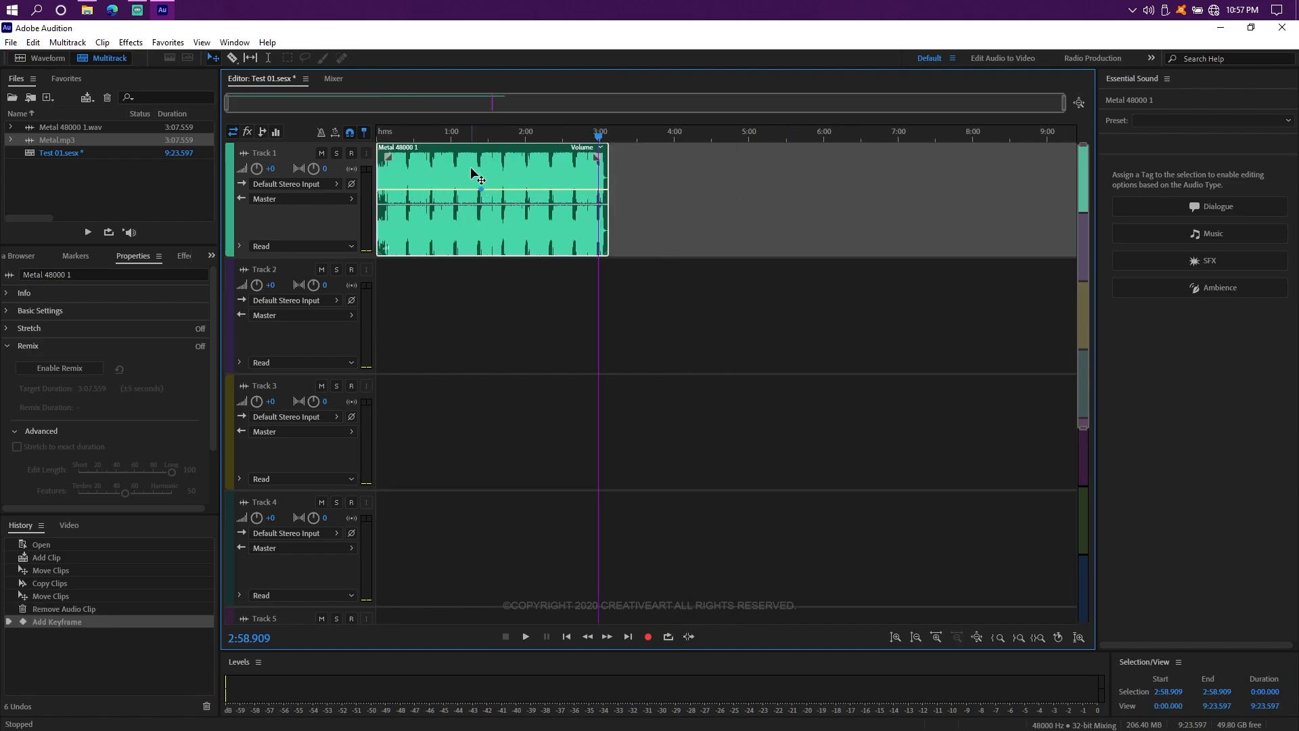
pyautogui.moveTo(457, 170); pyautogui.dragTo(686, 168)
pyautogui.scroll(10, 609, 198)
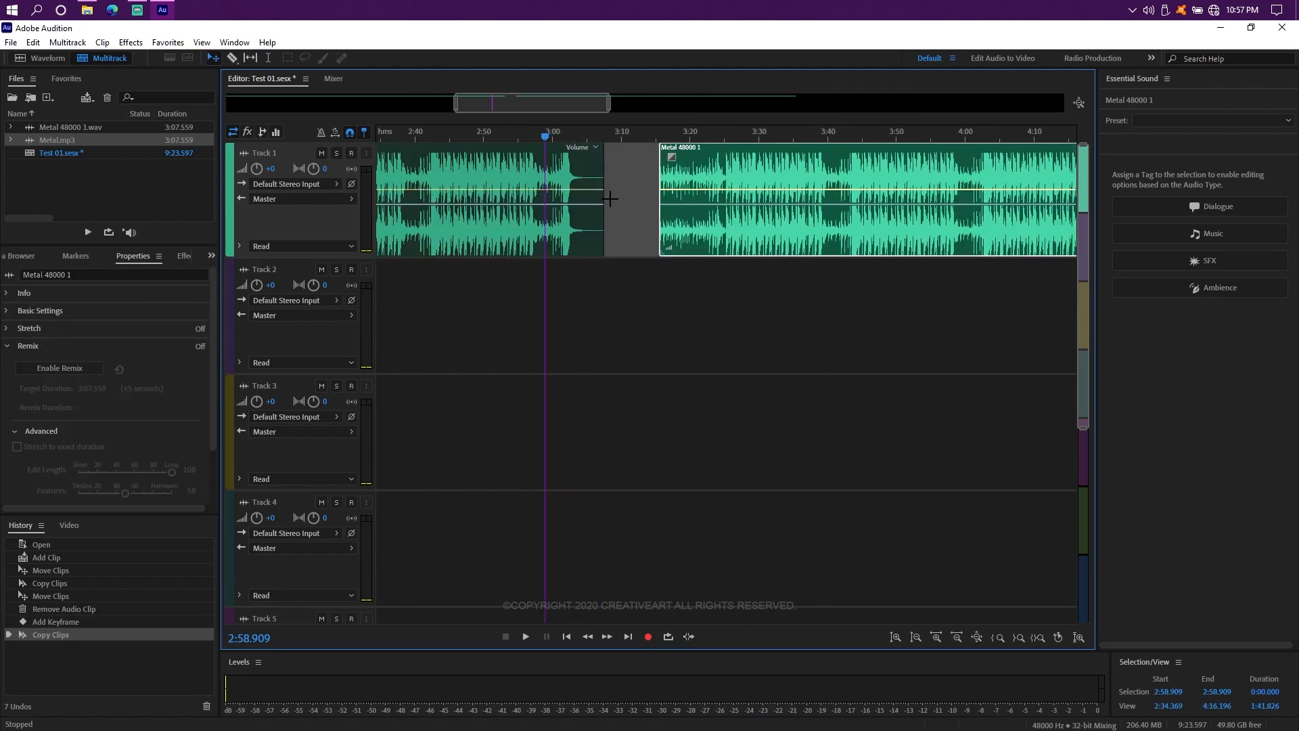
pyautogui.moveTo(932, 232); pyautogui.dragTo(626, 222)
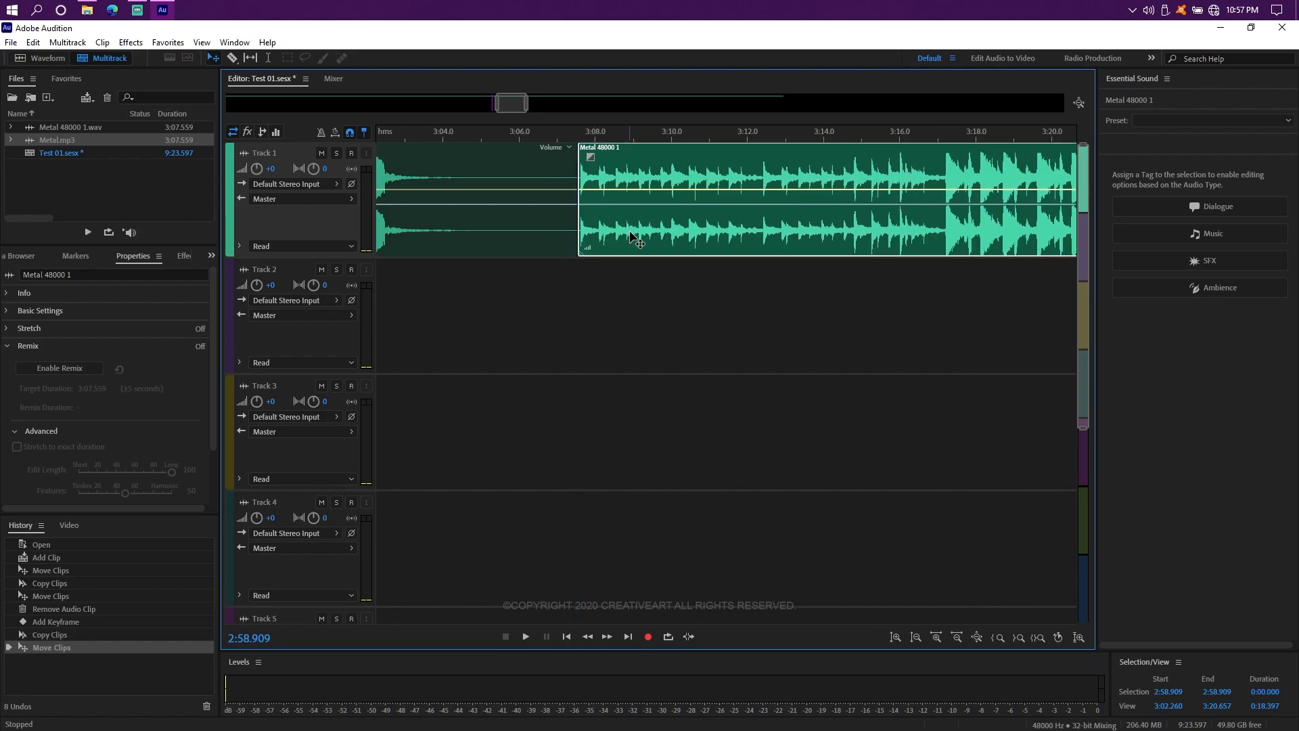
# Play the join between the two clips on Track 1 from about 3:00 and stop after it
pyautogui.scroll(-3, 643, 218)
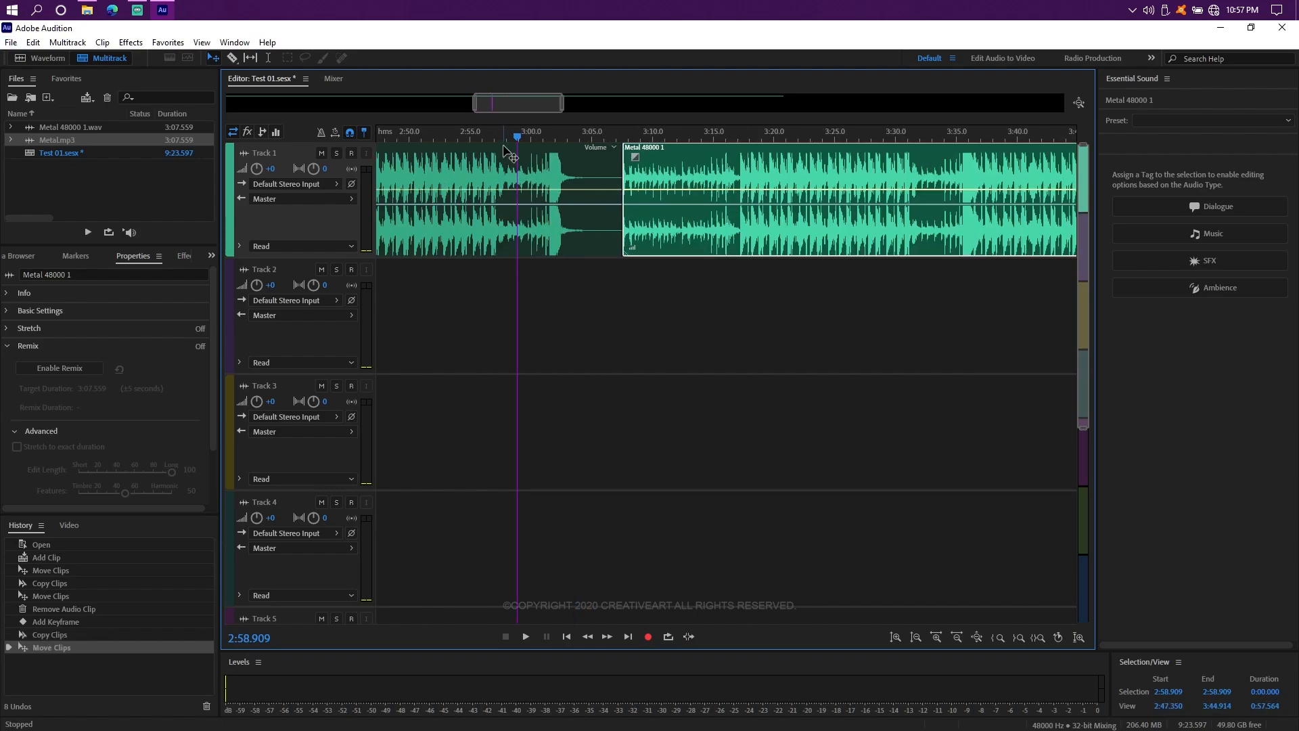
pyautogui.click(535, 136)
pyautogui.press('space')
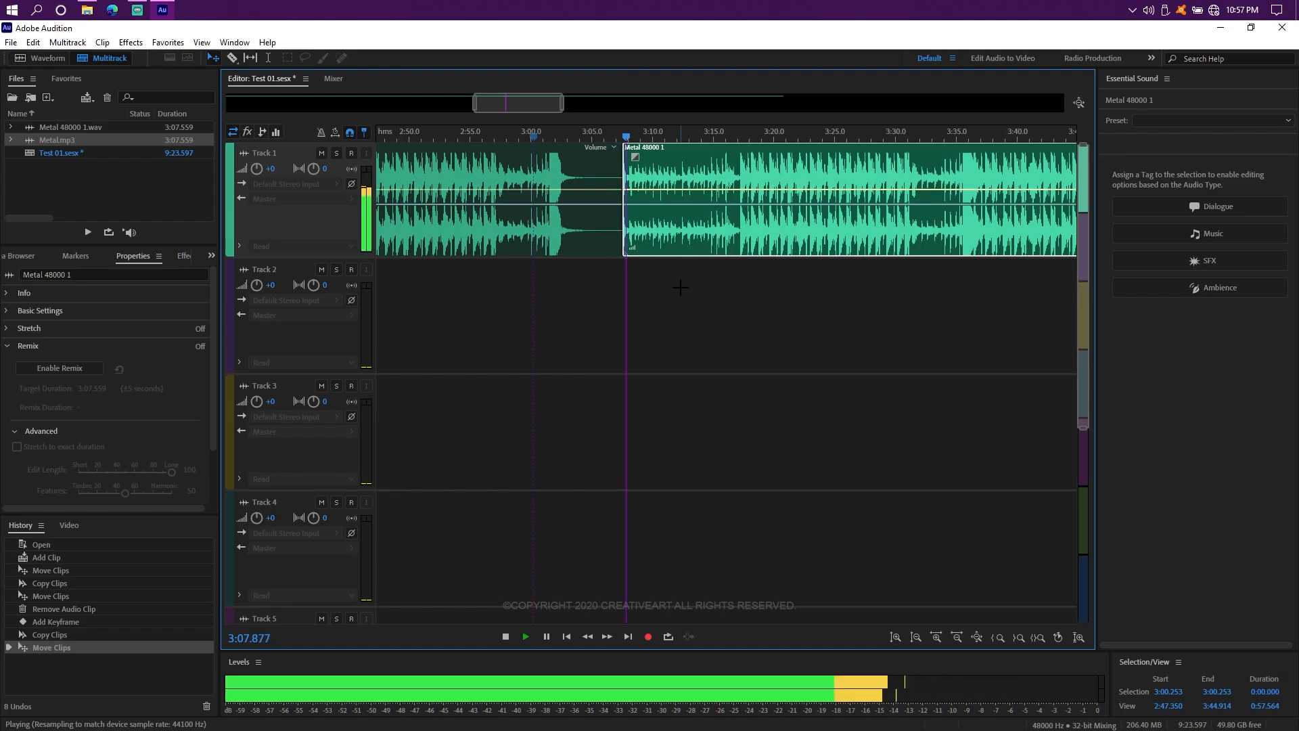
pyautogui.press('space')
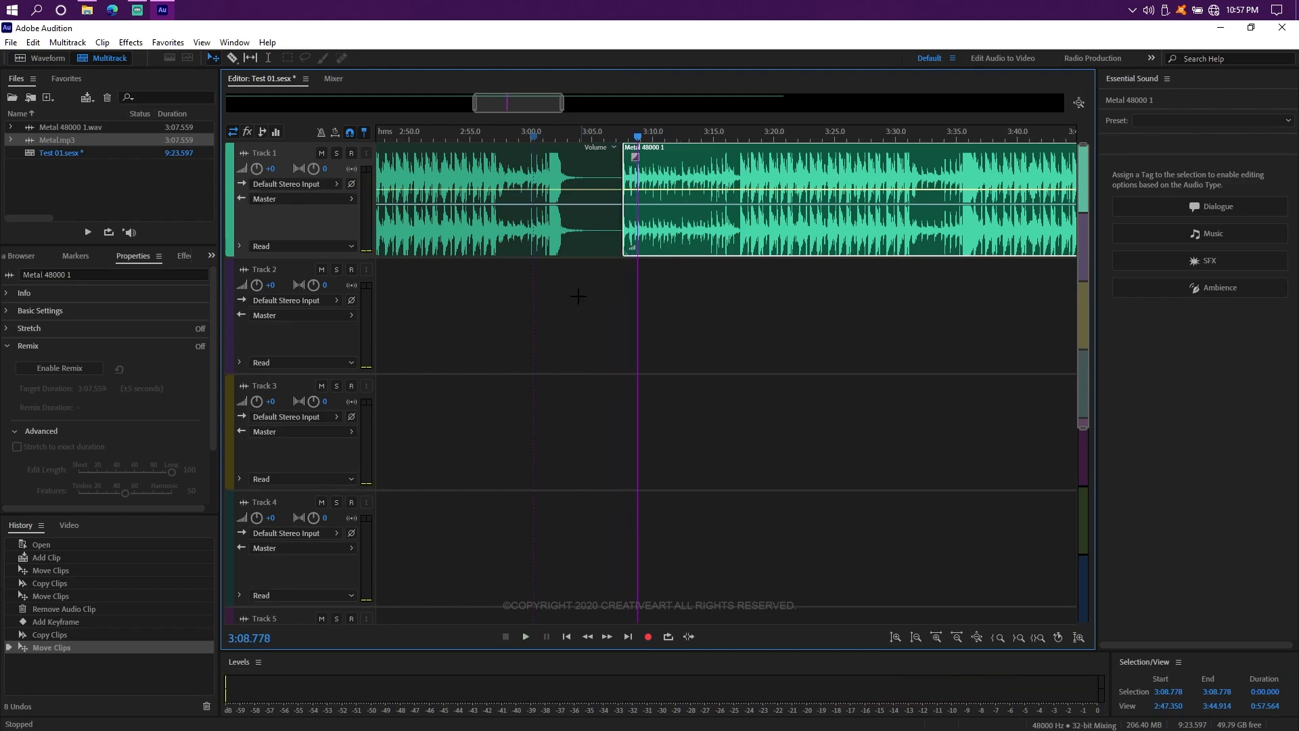
# Overlap the start of the second clip with the quiet tail of the first clip to create a crossfade
pyautogui.moveTo(572, 298); pyautogui.dragTo(623, 165)
pyautogui.click(689, 232)
pyautogui.click(571, 218)
pyautogui.click(709, 230)
pyautogui.click(567, 223)
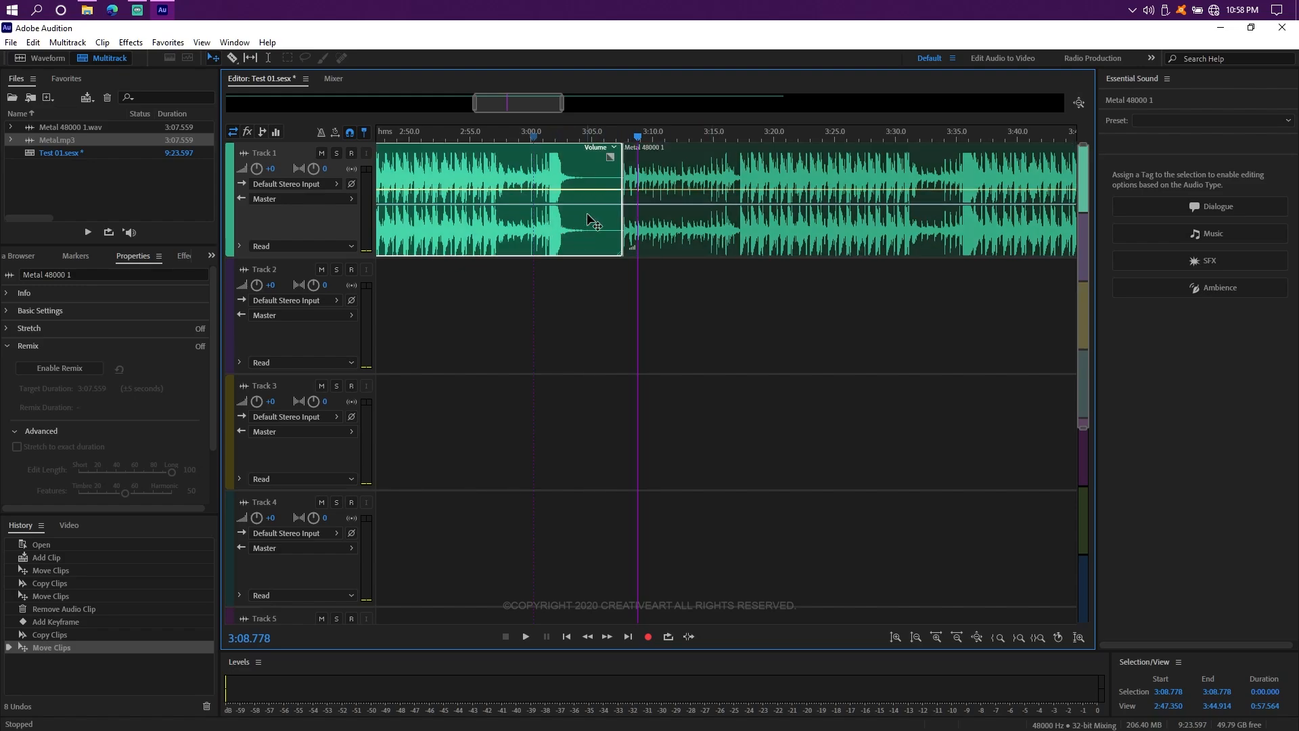
pyautogui.click(708, 233)
pyautogui.moveTo(735, 237); pyautogui.dragTo(684, 225)
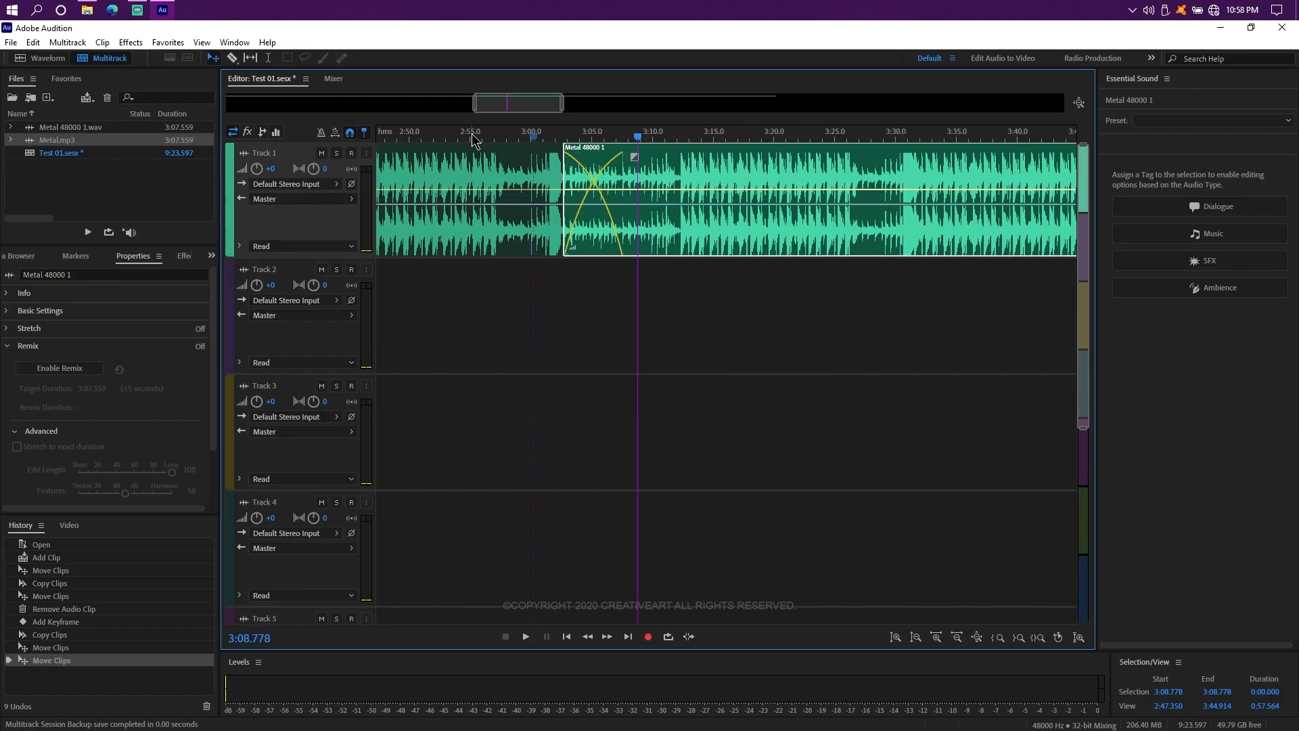
# Play the crossfade from about 2:55, stop after it, and place the playhead inside the overlap at about 3:04.6
pyautogui.click(472, 137)
pyautogui.press('space')
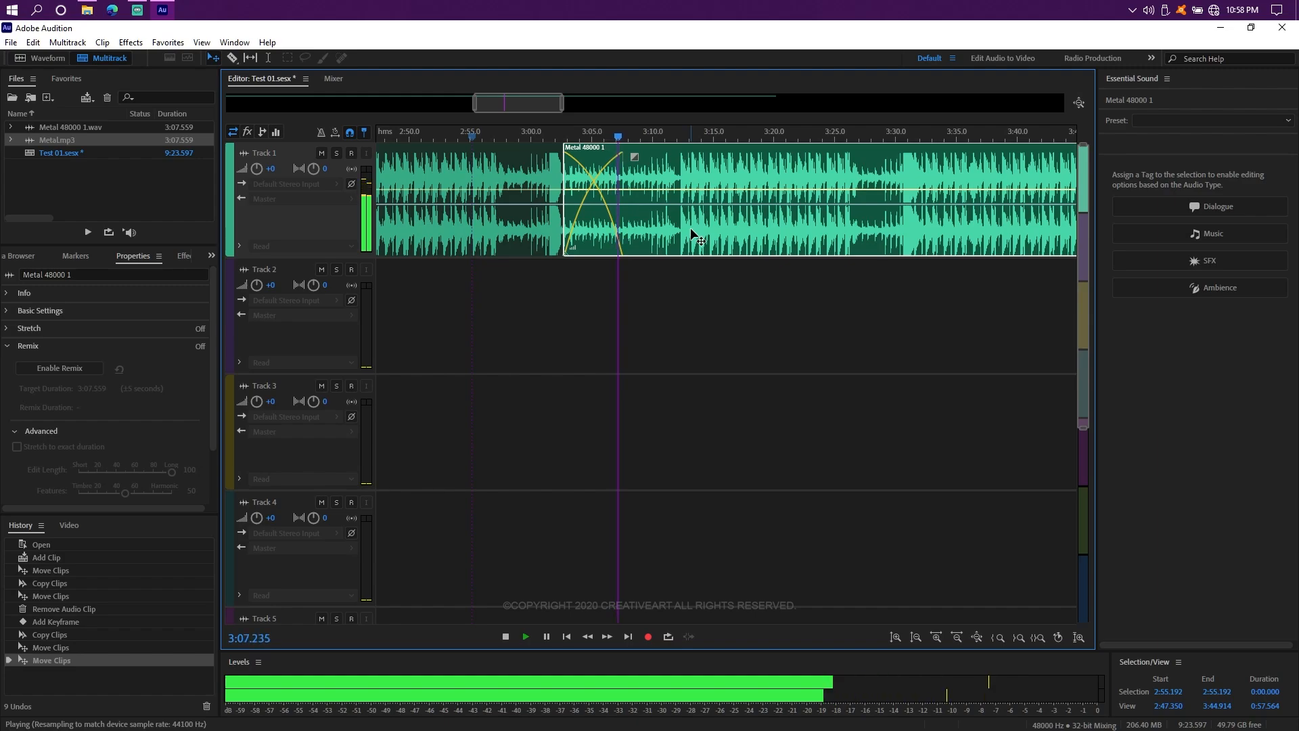
pyautogui.press('space')
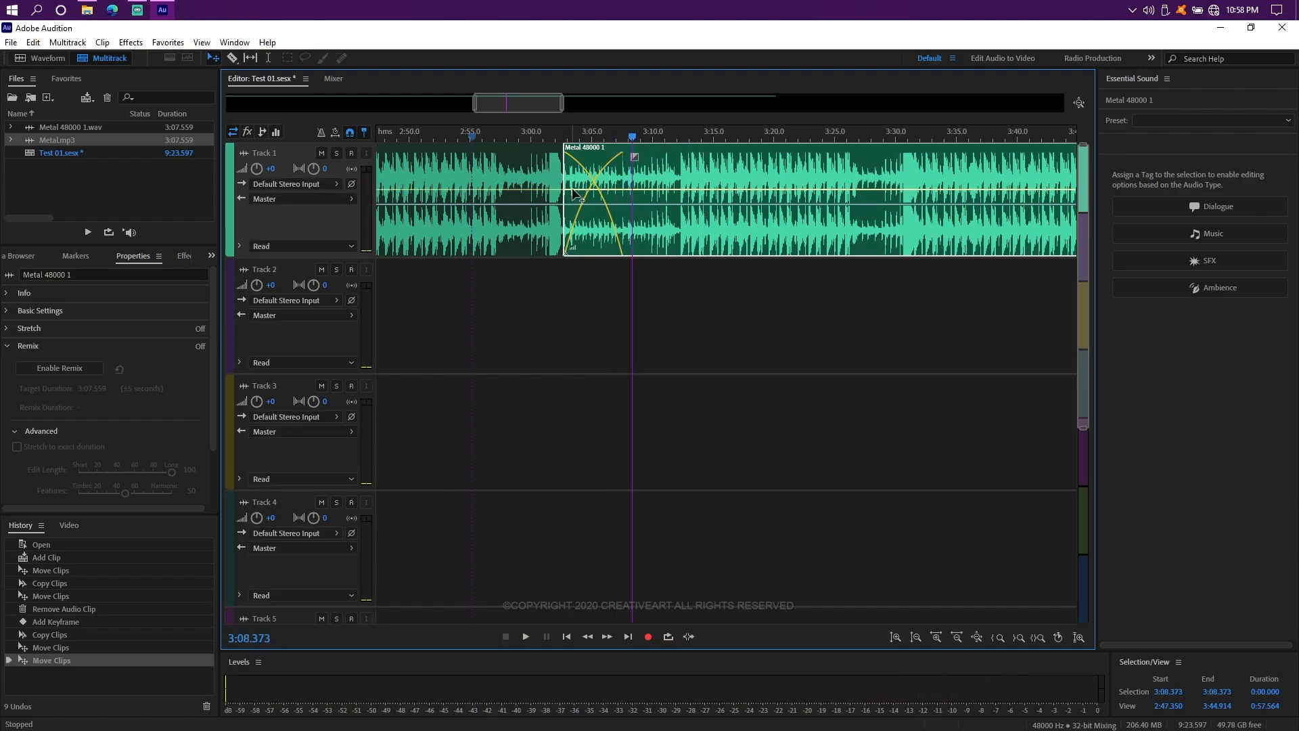
pyautogui.click(534, 134)
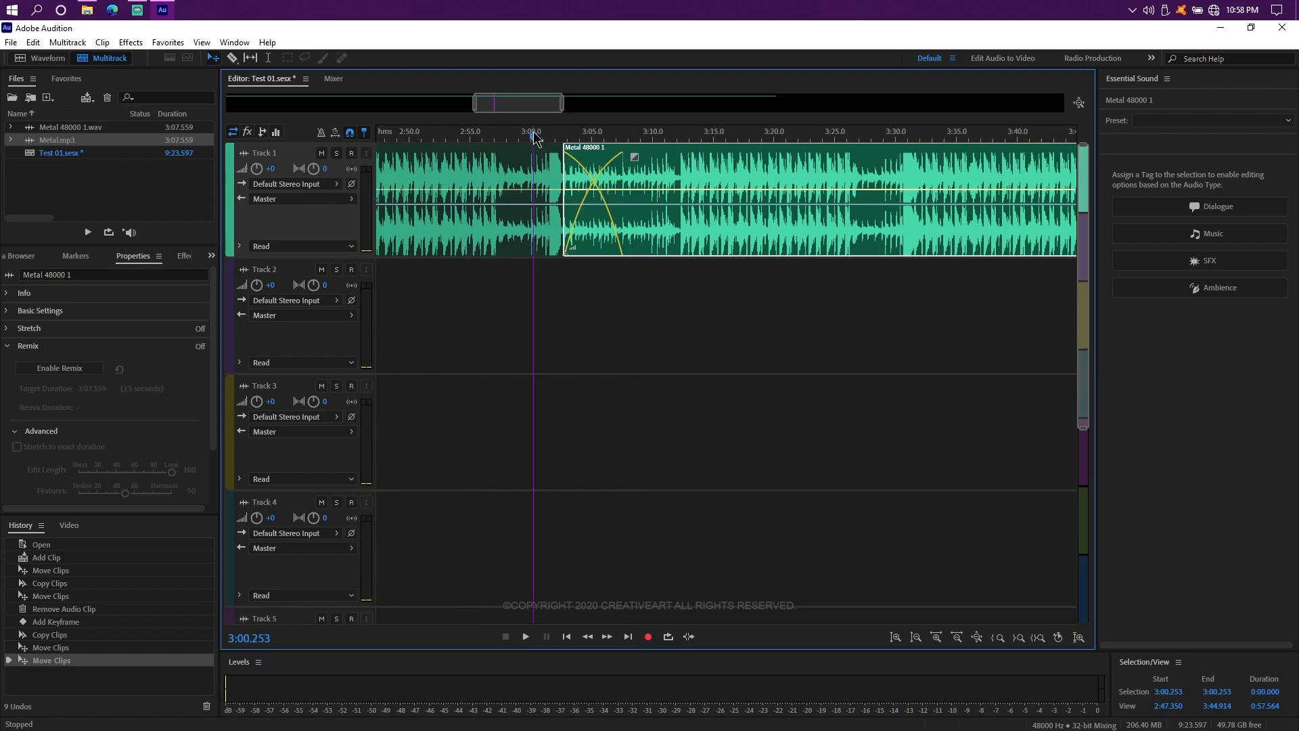
pyautogui.click(586, 135)
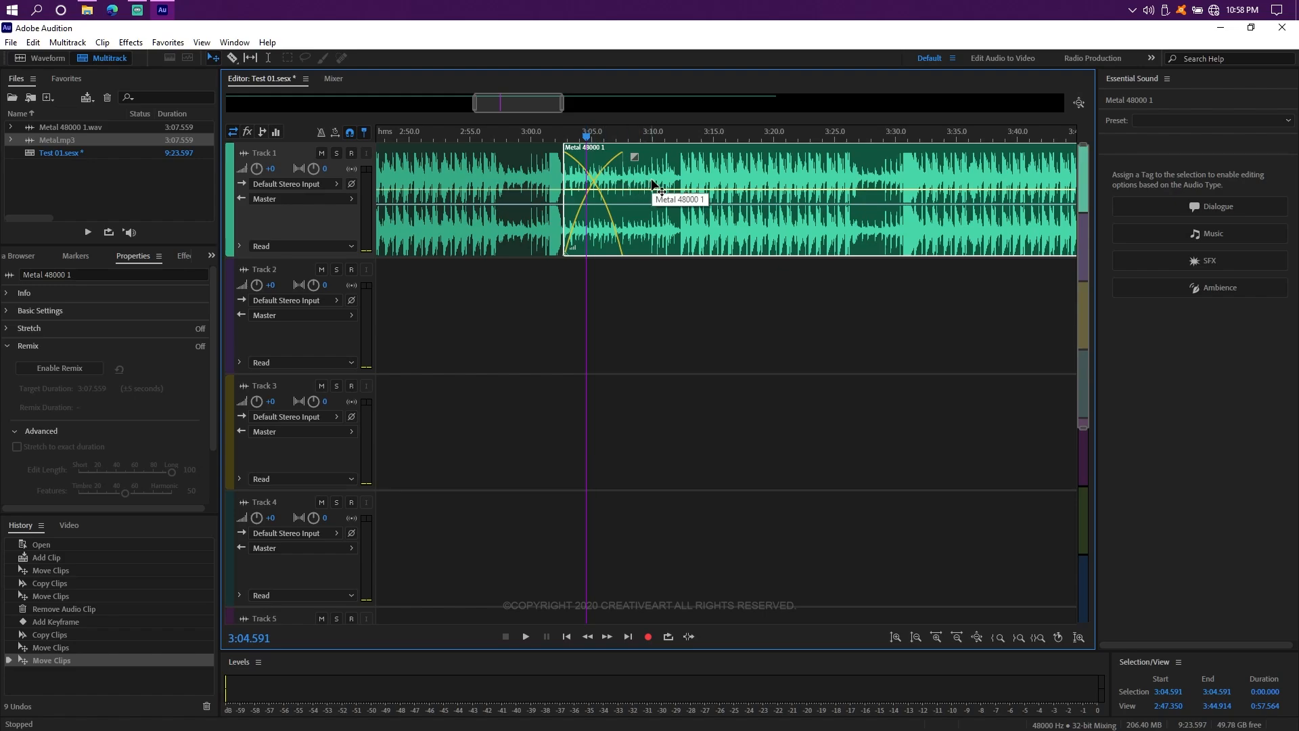
# Move the second clip off the end of the first one and delete it from Track 1
pyautogui.moveTo(775, 245); pyautogui.dragTo(843, 232)
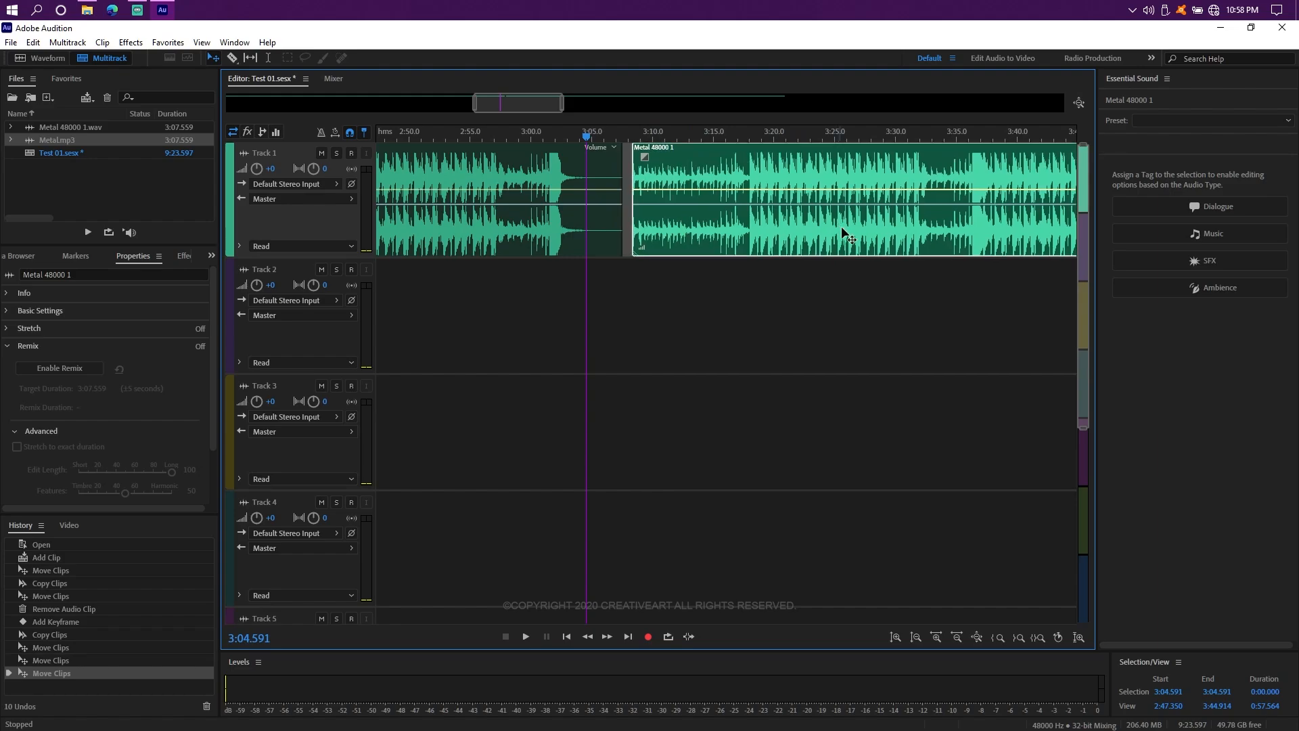
pyautogui.press('Delete')
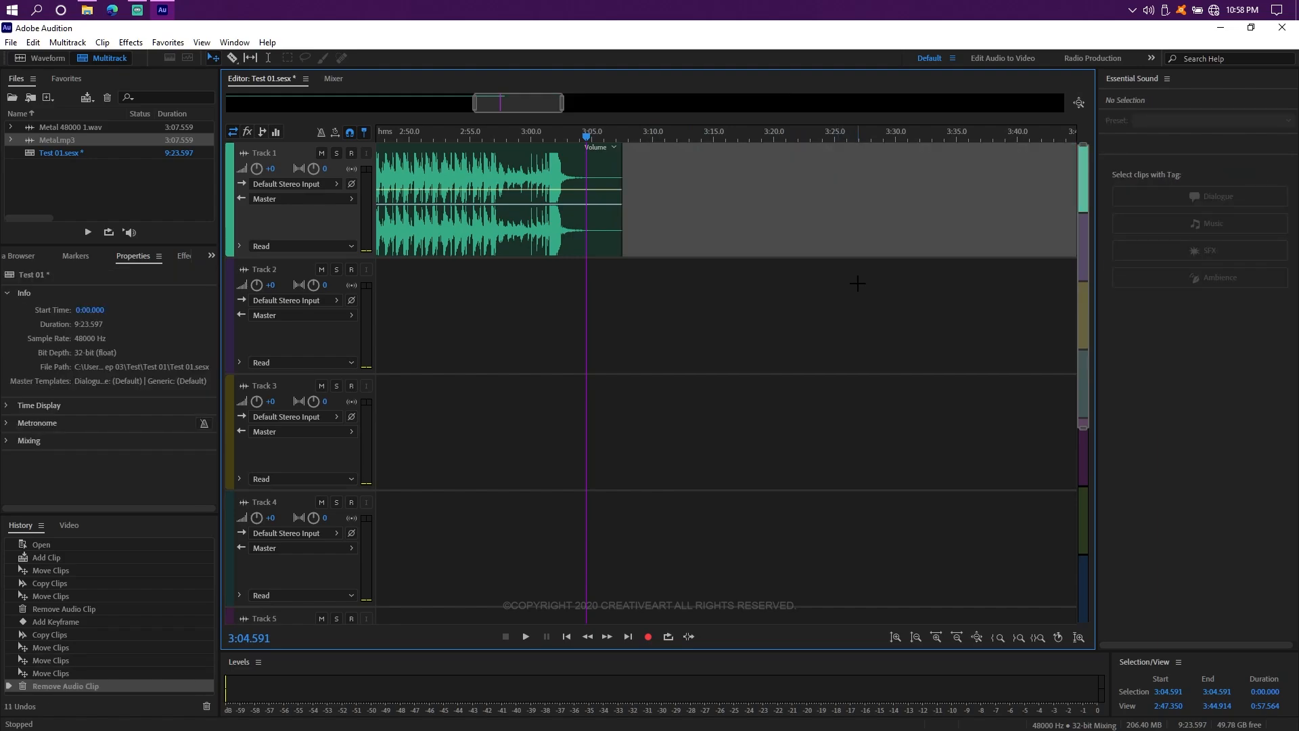
# Select the remaining clip on Track 1 and add a keyframe to its volume envelope at about 2:14
pyautogui.click(496, 178)
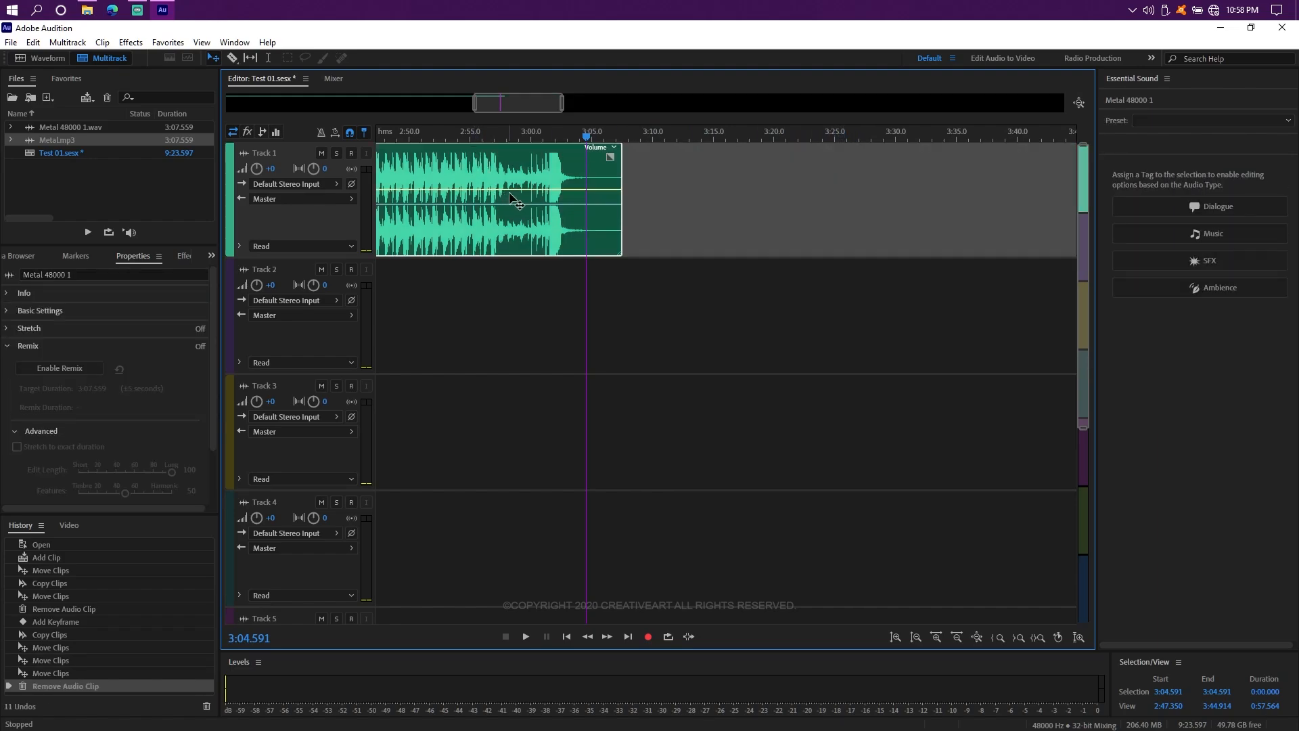
pyautogui.moveTo(521, 108); pyautogui.dragTo(444, 100)
pyautogui.click(572, 189)
pyautogui.press('\\')
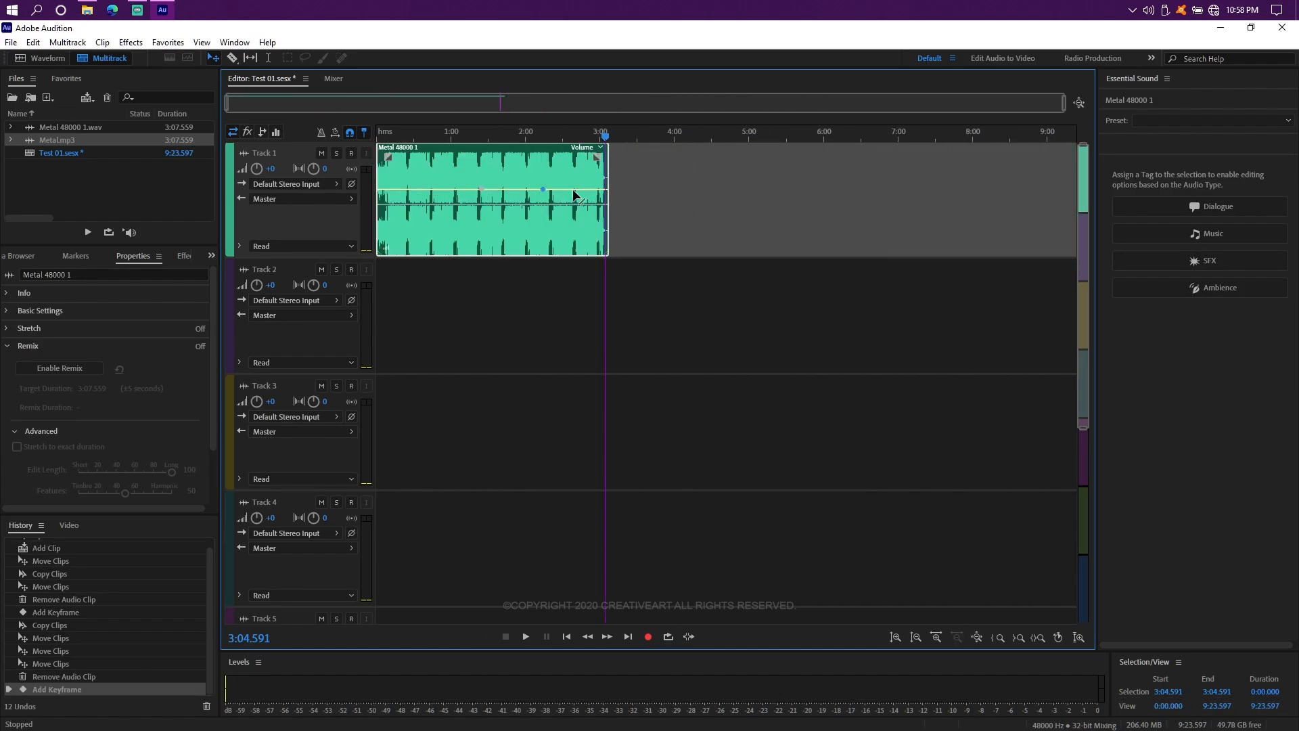
pyautogui.scroll(10, 623, 169)
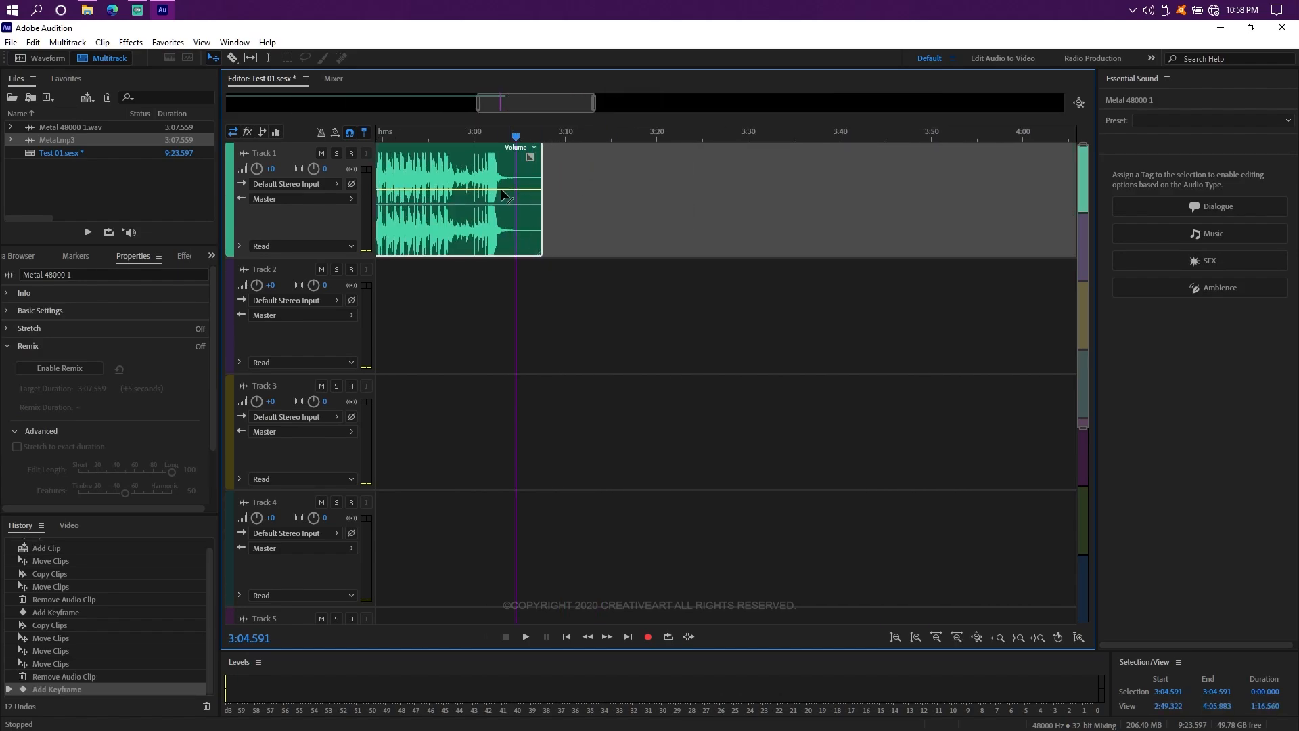
# Add a cue marker at the end of the Track 1 clip, at 3:07.576, and place the playhead at about 3:06.4
pyautogui.scroll(3, 498, 196)
pyautogui.moveTo(574, 136); pyautogui.dragTo(689, 131)
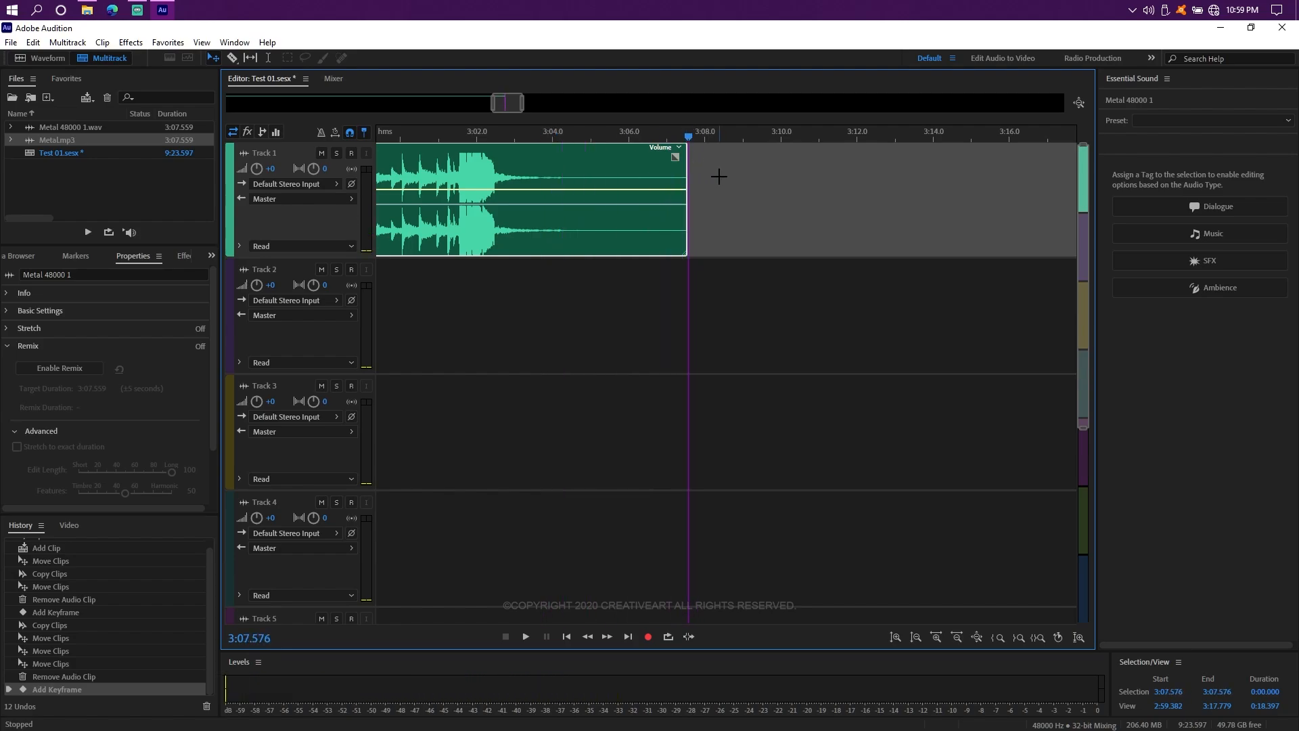
pyautogui.click(726, 186)
pyautogui.press('m')
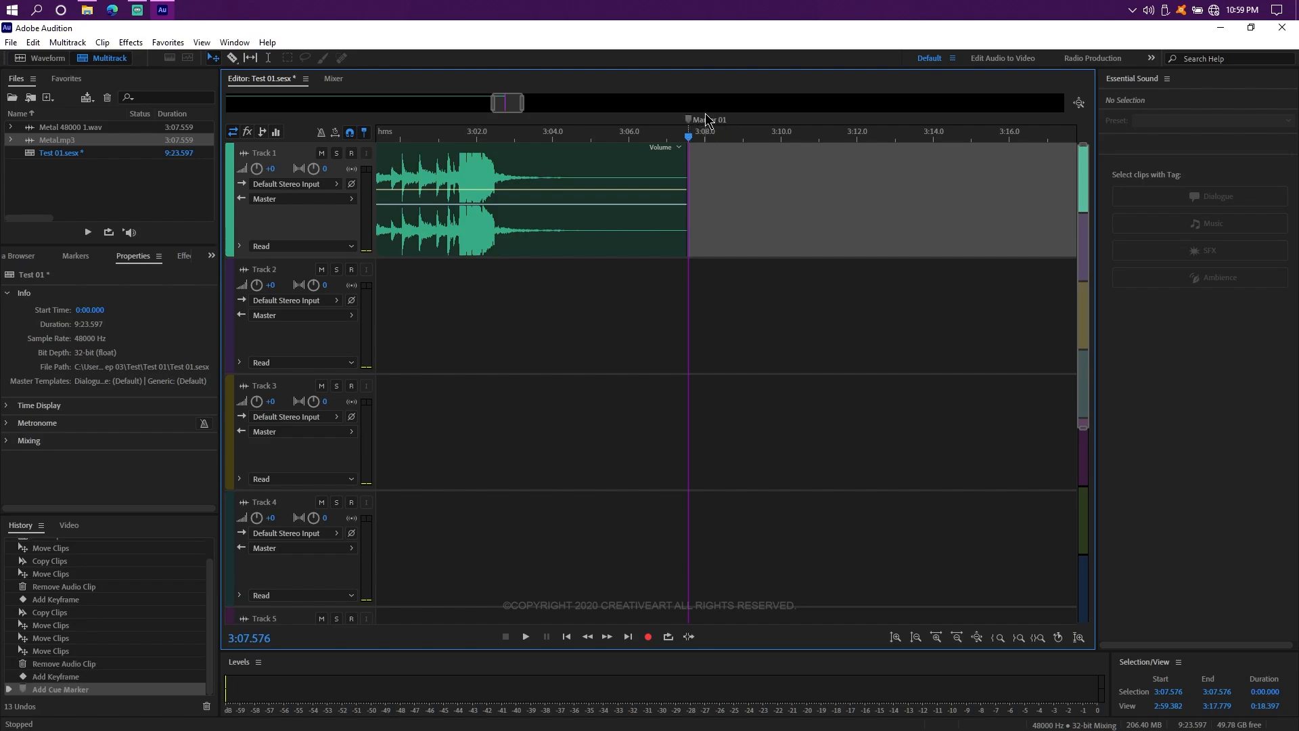
pyautogui.moveTo(642, 137)
pyautogui.mouseDown()
pyautogui.moveTo(737, 137)
pyautogui.moveTo(619, 138)
pyautogui.moveTo(684, 140)
pyautogui.moveTo(643, 133)
pyautogui.mouseUp()
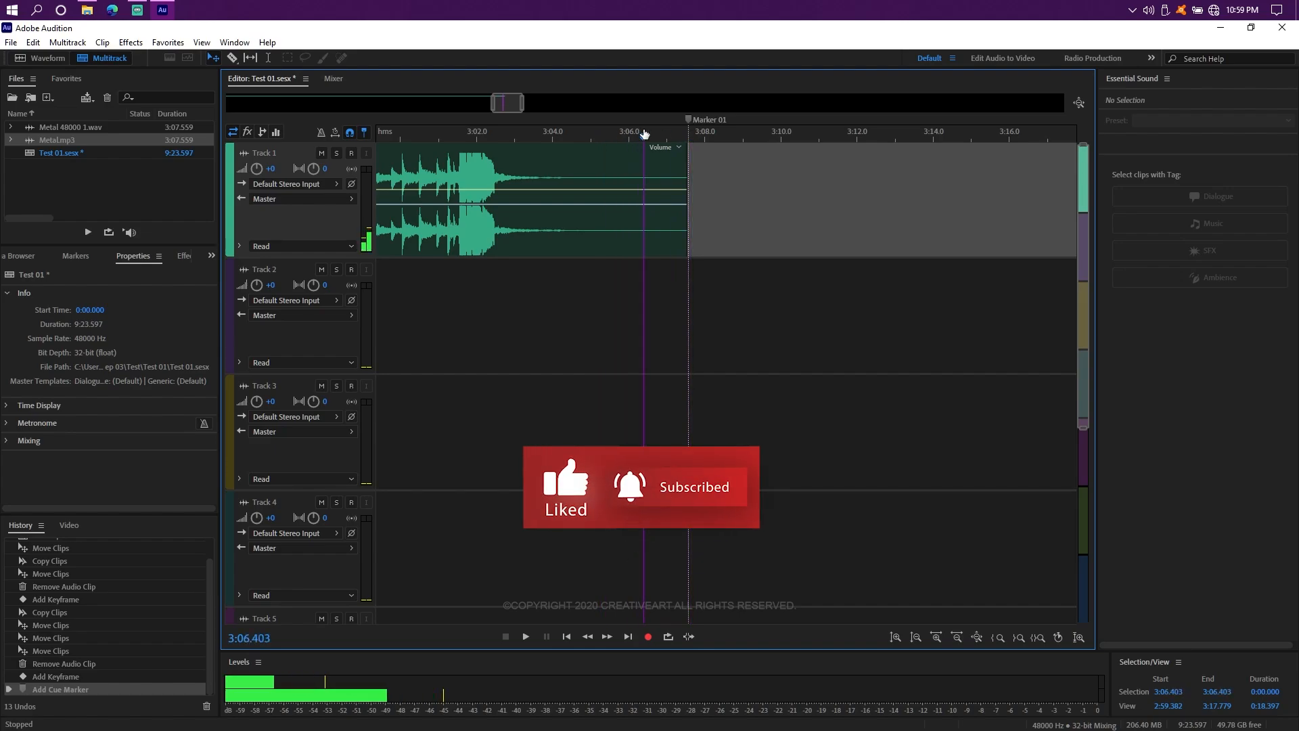
# Select the Track 1 clip and enable Remix in its properties
pyautogui.click(482, 172)
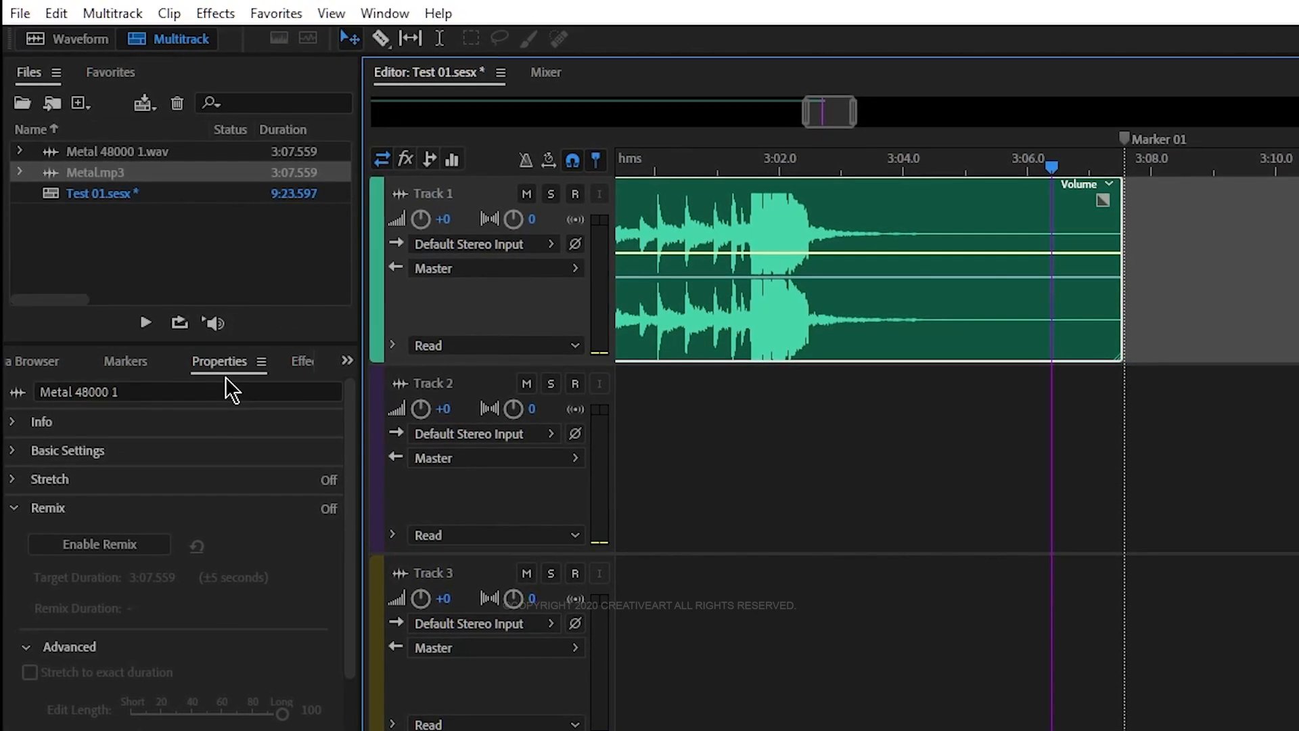
pyautogui.click(403, 13)
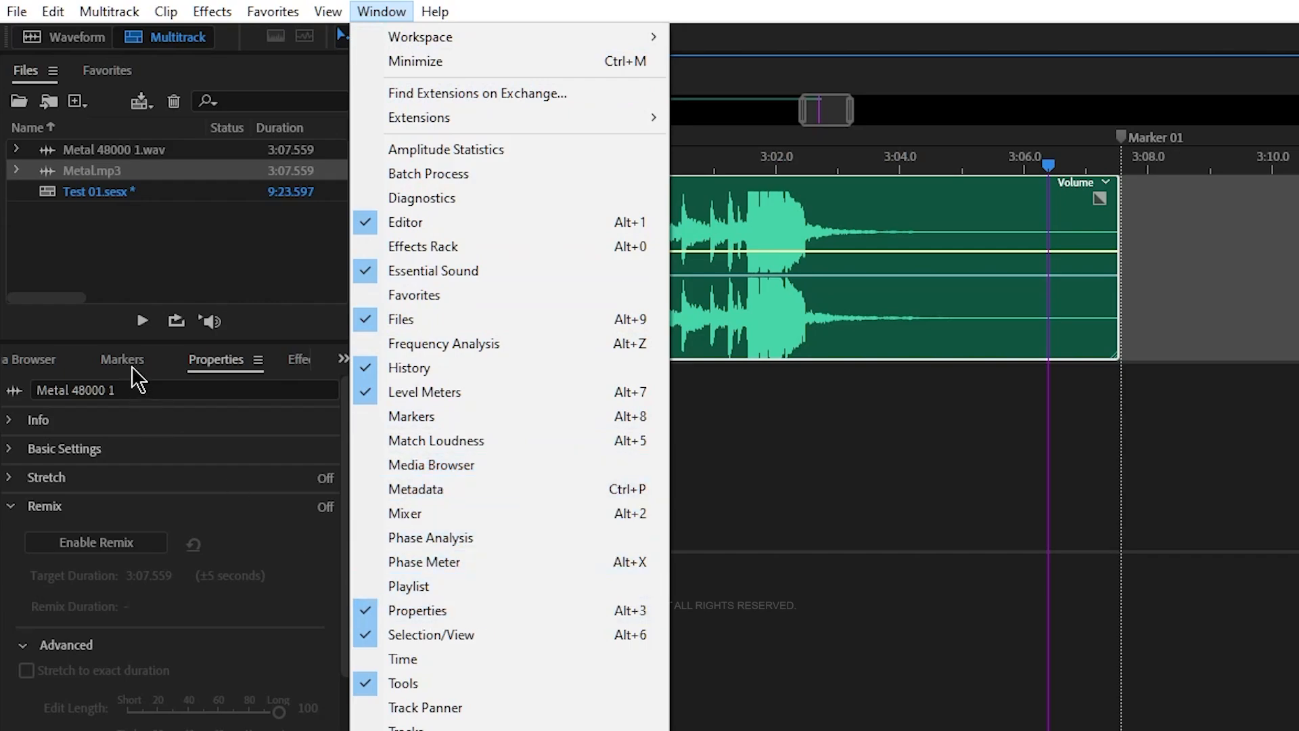
pyautogui.click(226, 363)
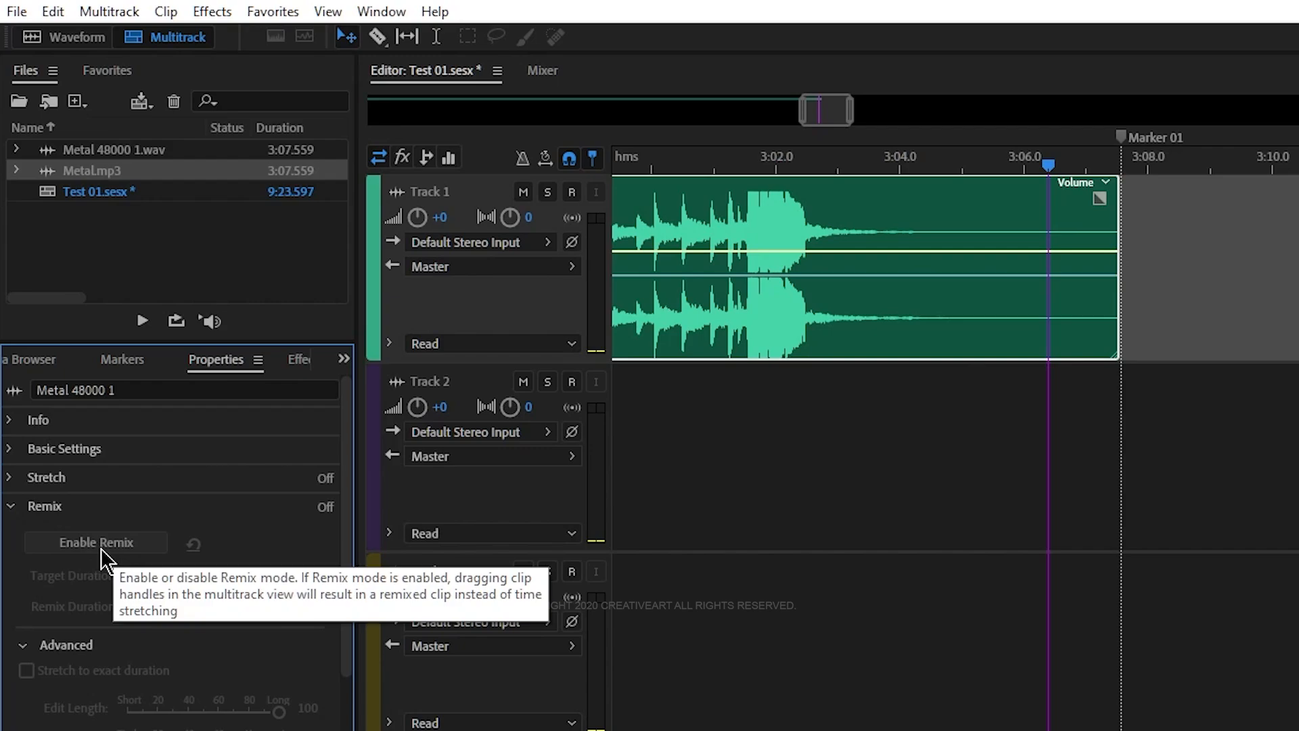
pyautogui.click(126, 542)
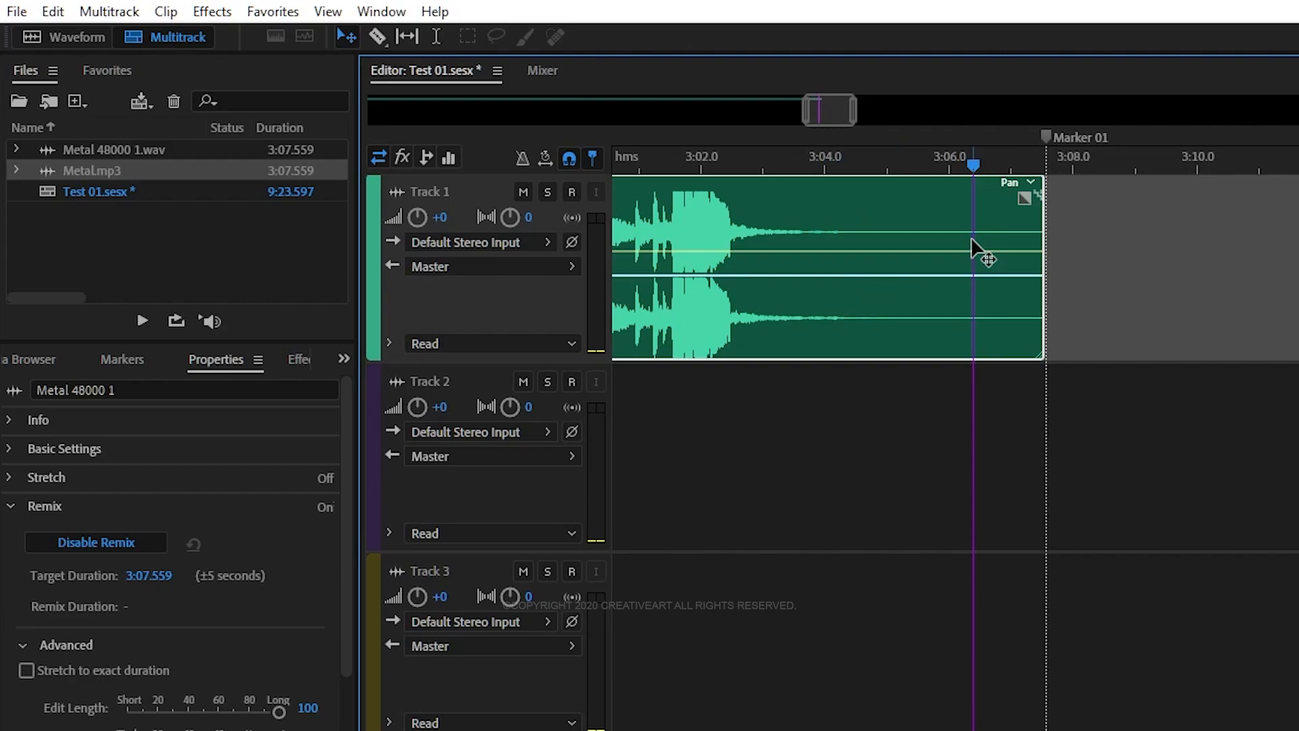
# Set the Track 1 clip's remix target duration to 1:00:07.559
pyautogui.scroll(-5, 906, 265)
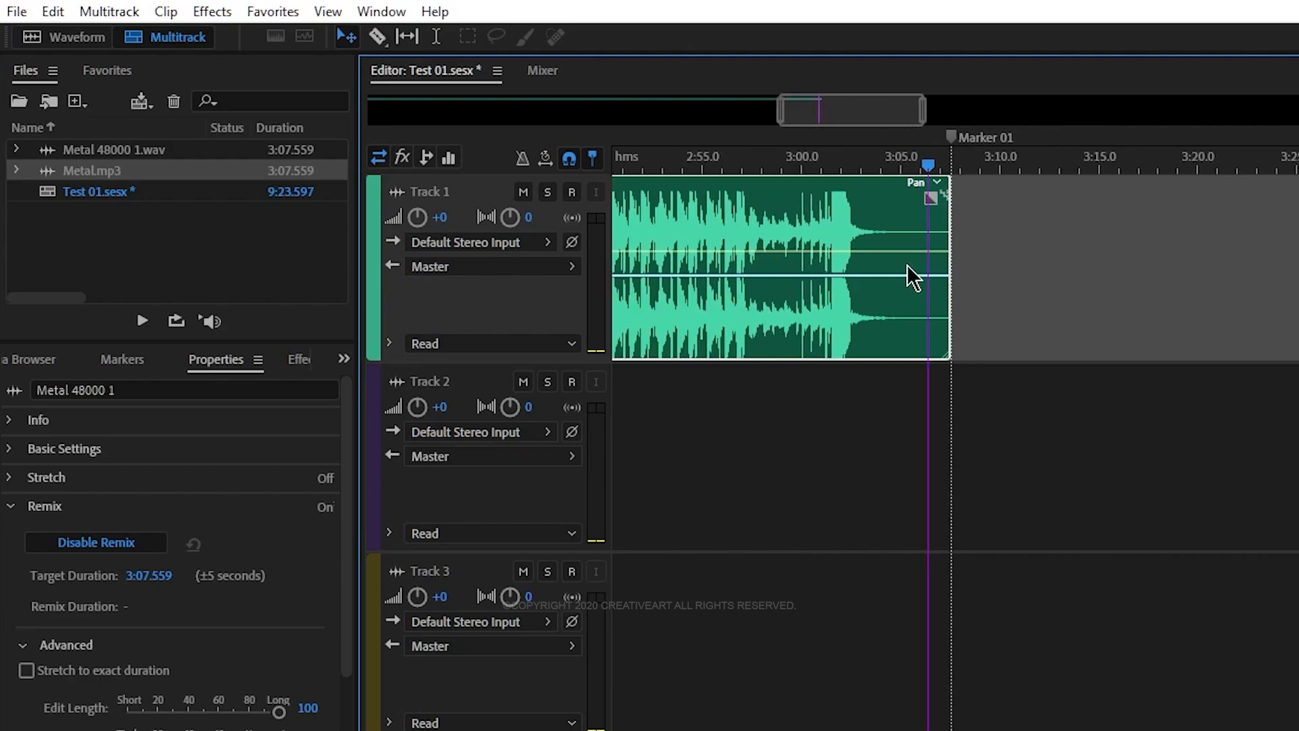
pyautogui.click(1024, 248)
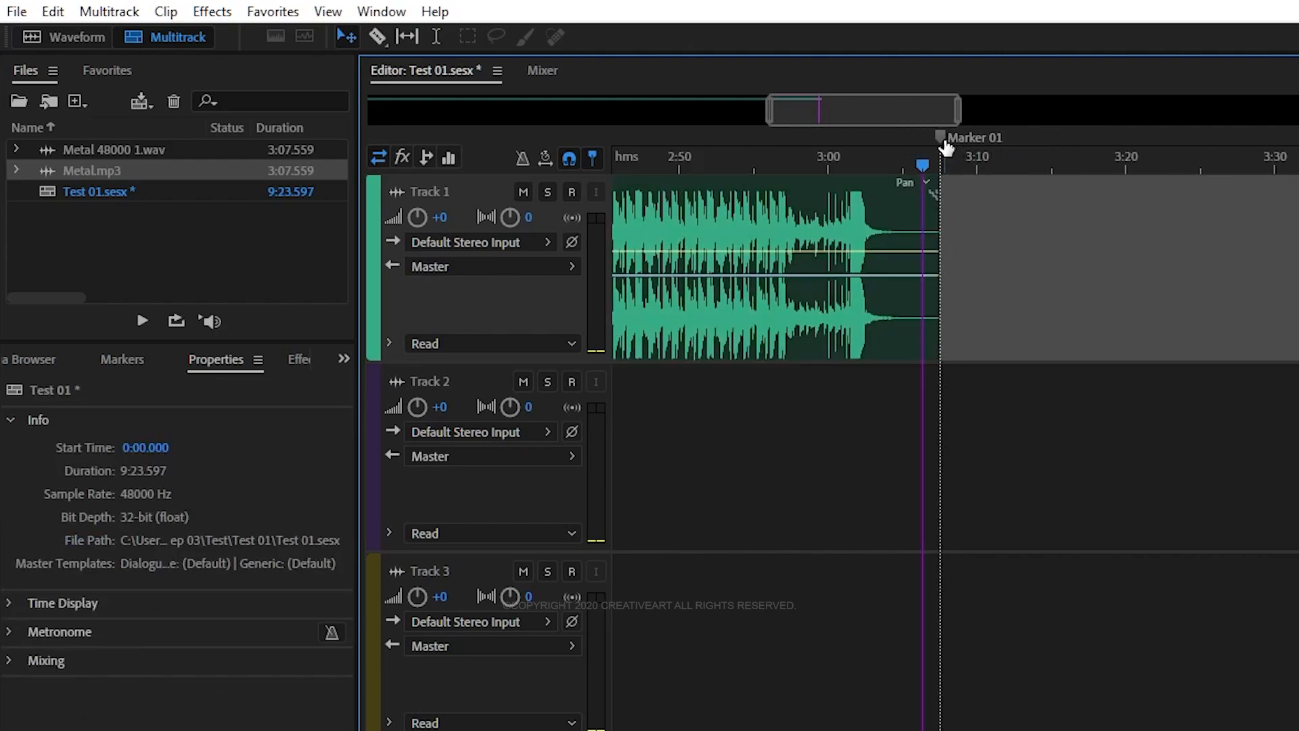
pyautogui.click(697, 282)
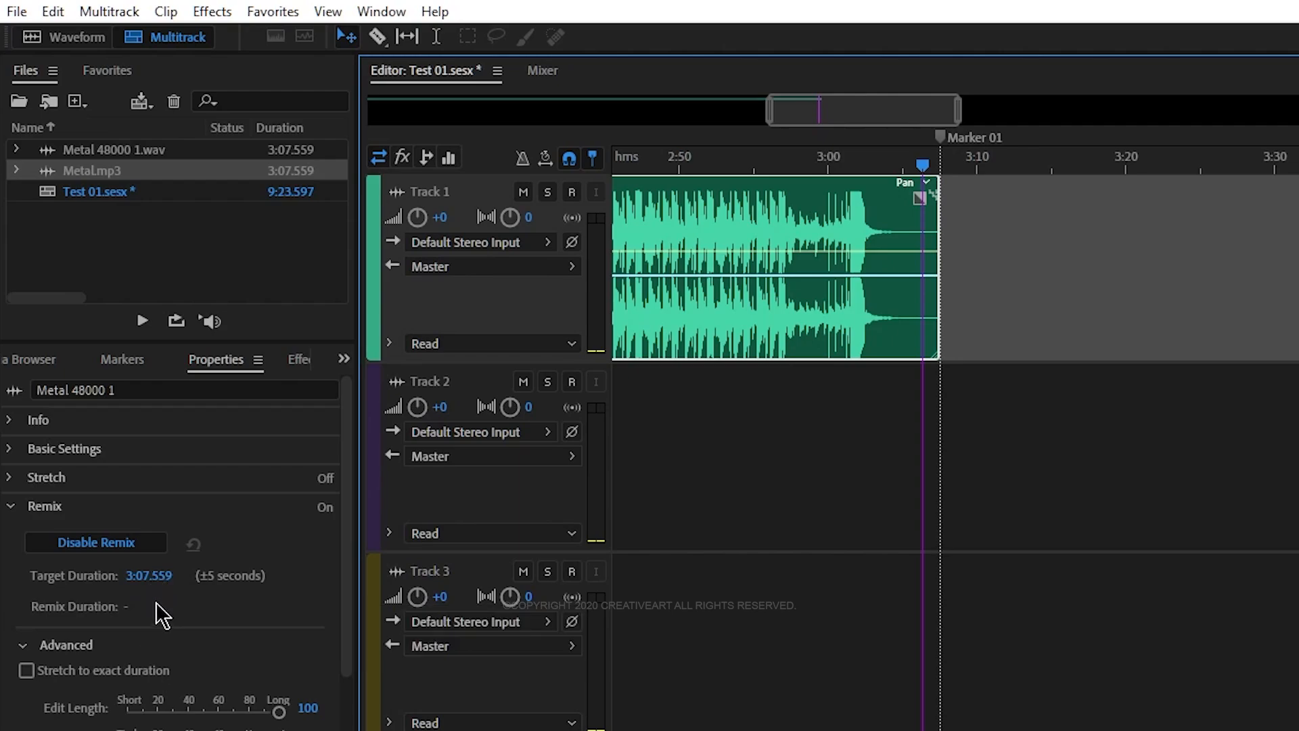
pyautogui.click(128, 576)
pyautogui.click(128, 576)
pyautogui.click(130, 576)
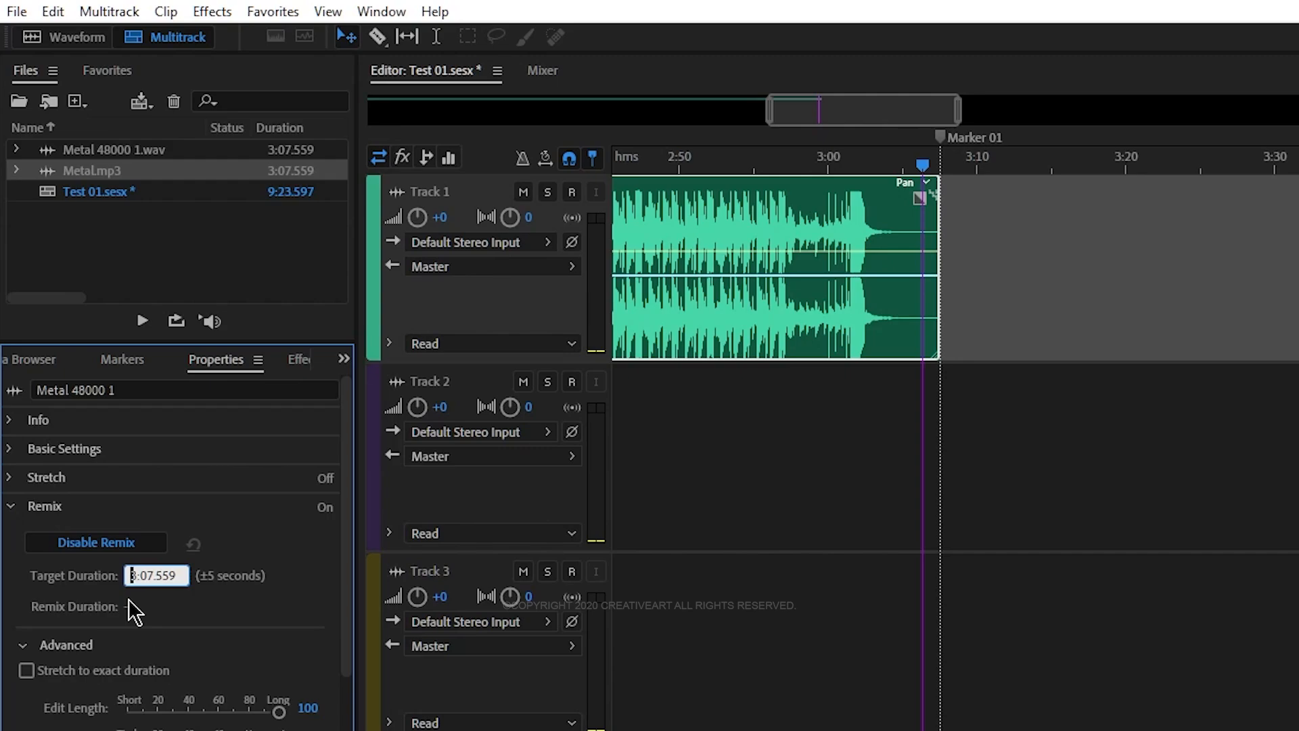
pyautogui.write('60')
pyautogui.press('Return')
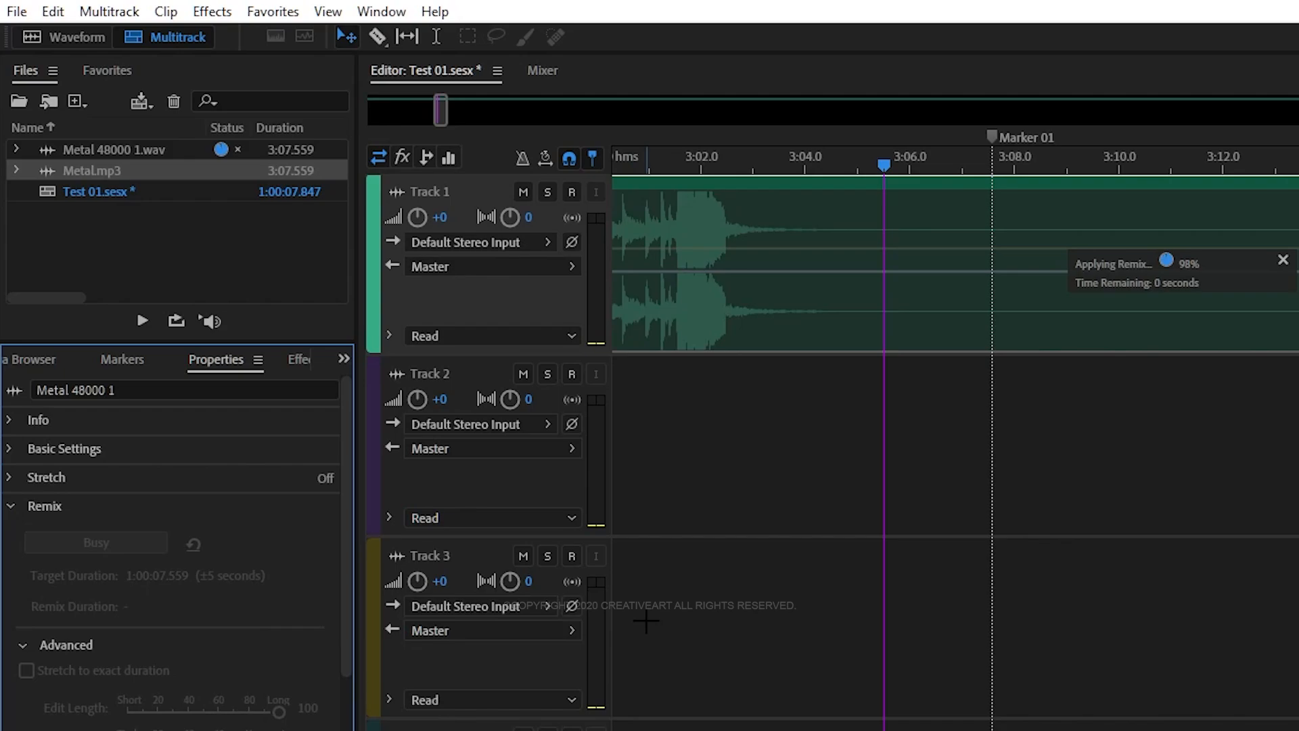
# Play the remixed clip from about 3:04.9, just before Marker 01
pyautogui.click(1272, 301)
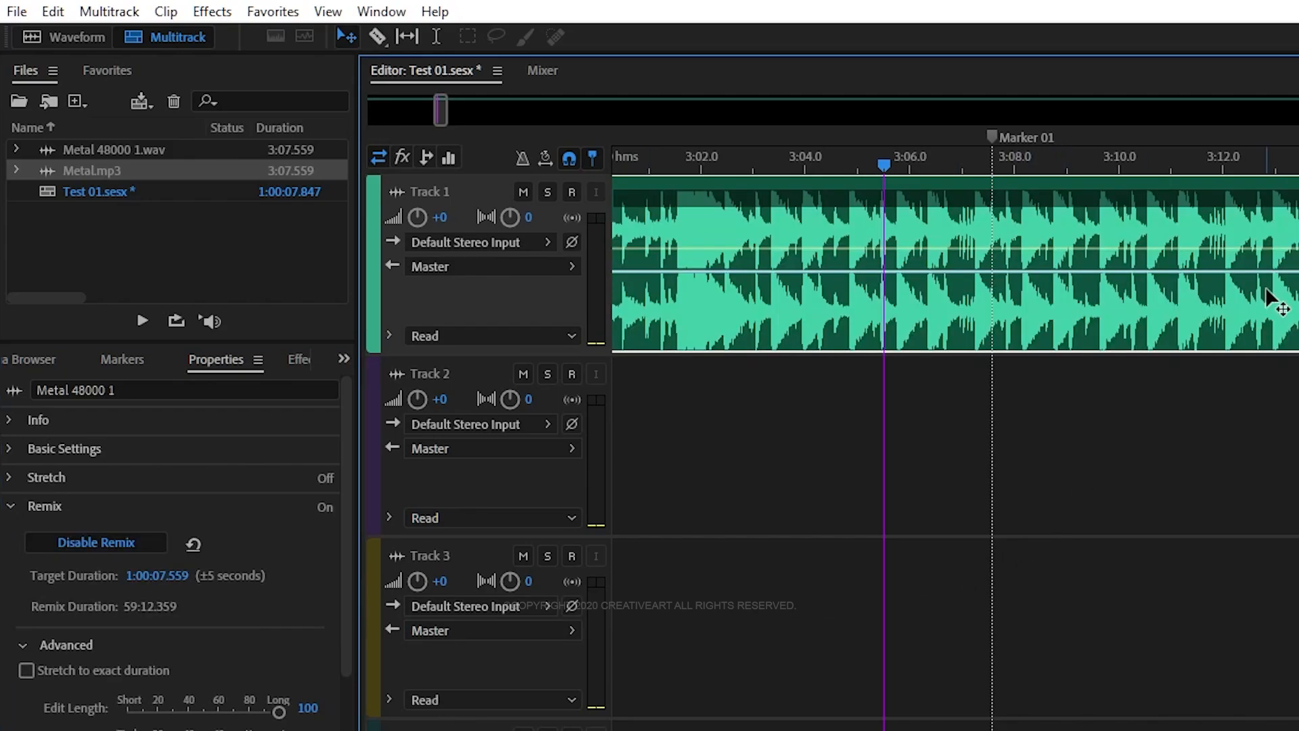
pyautogui.scroll(-10, 1271, 301)
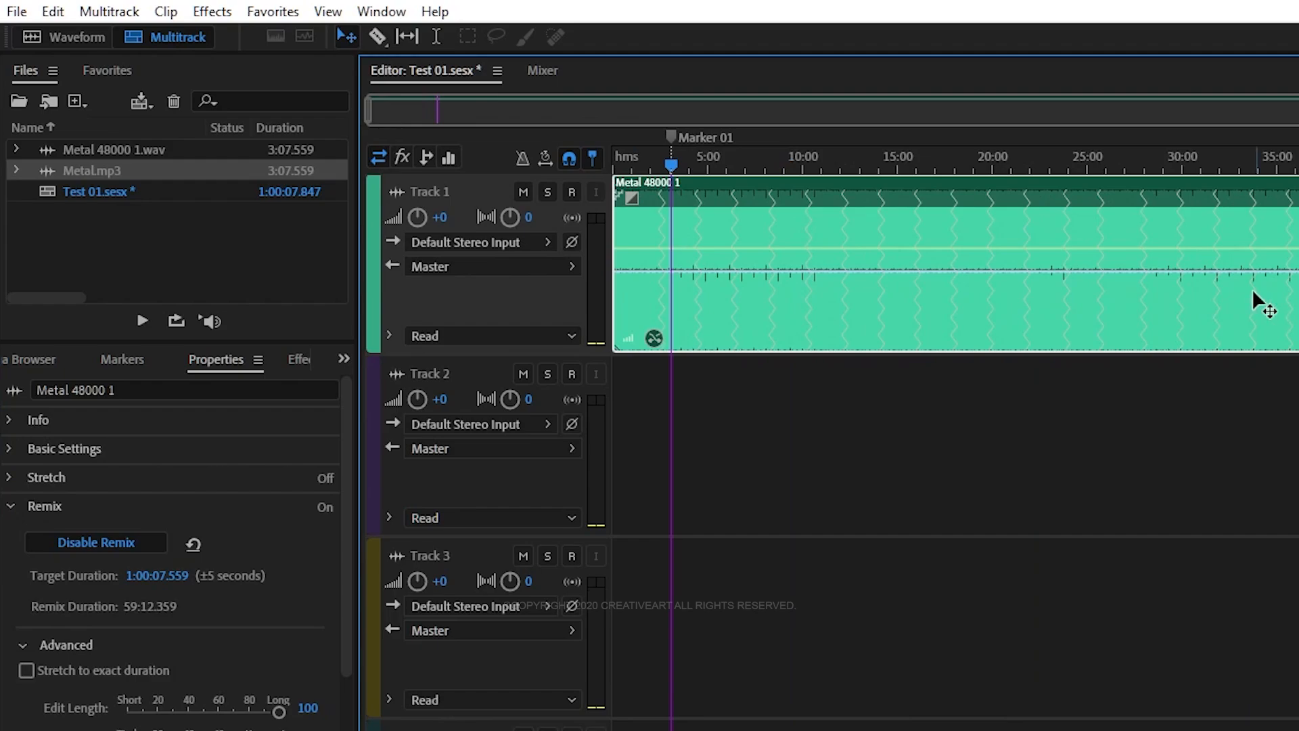
pyautogui.scroll(4, 649, 291)
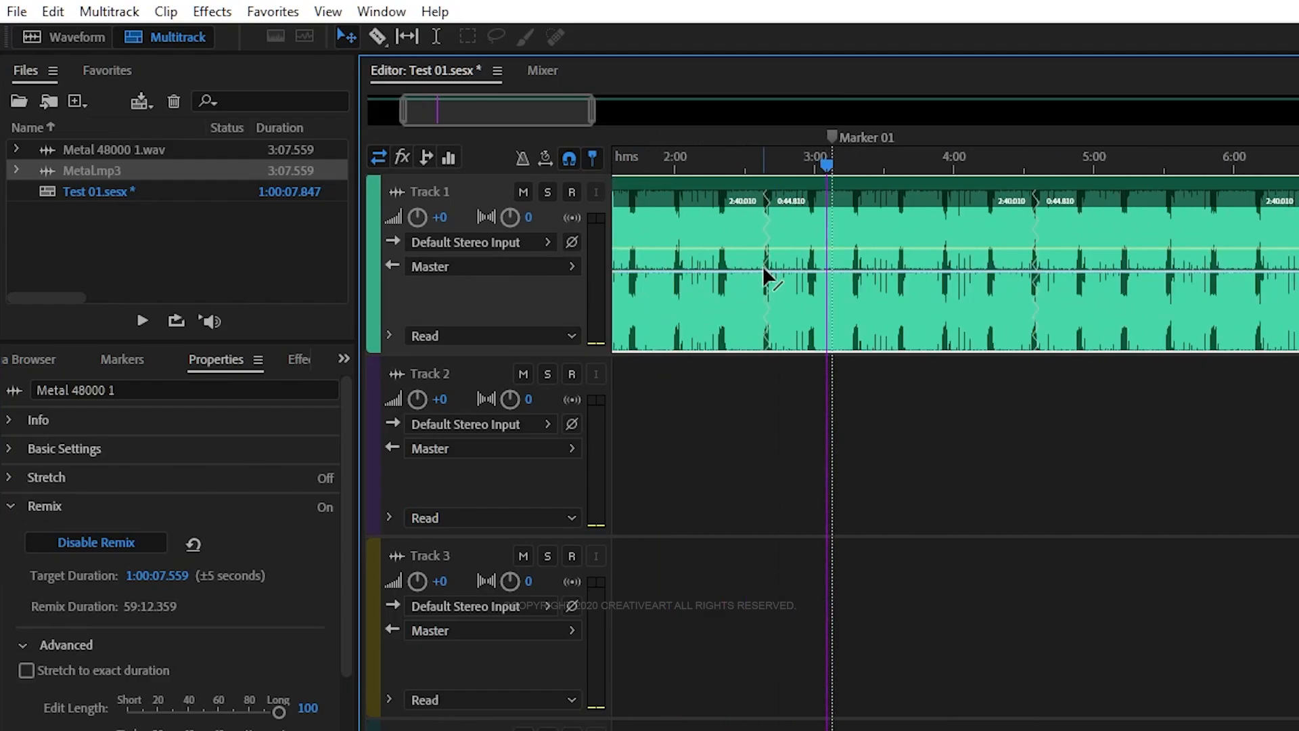
pyautogui.scroll(5, 1037, 249)
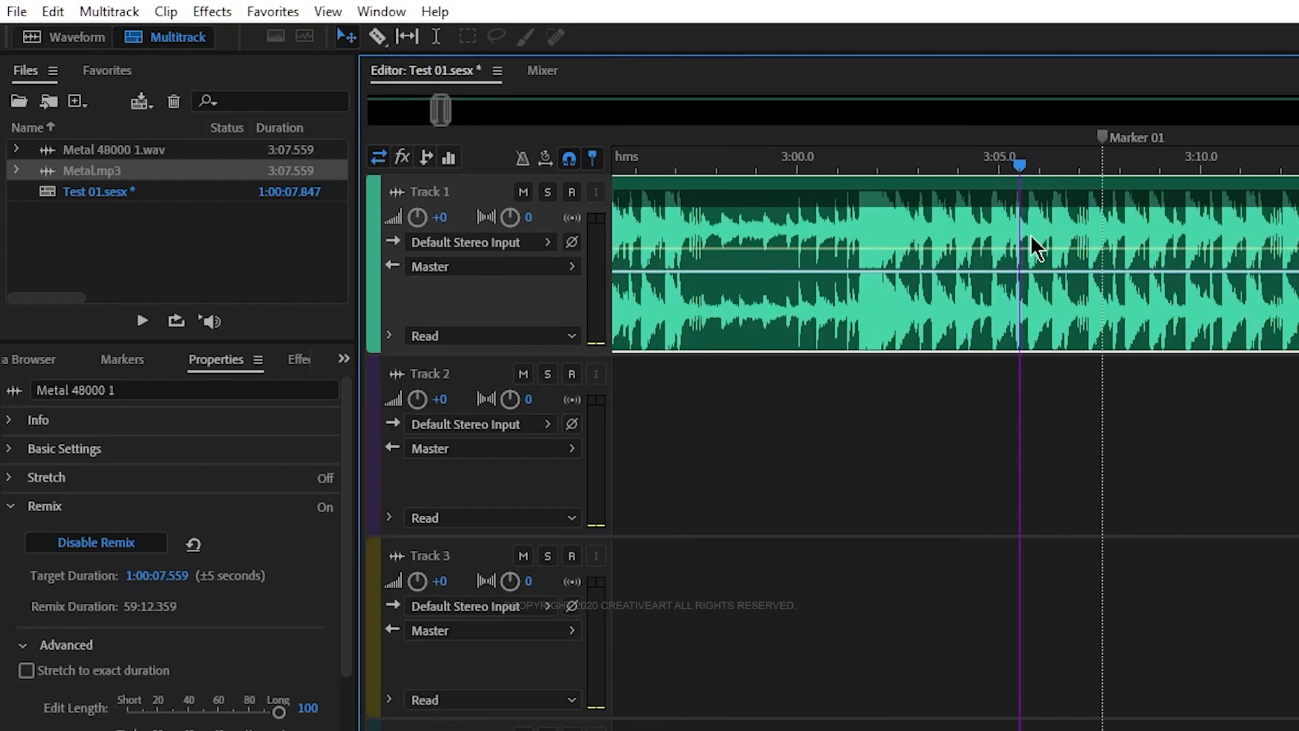
pyautogui.scroll(2, 1035, 246)
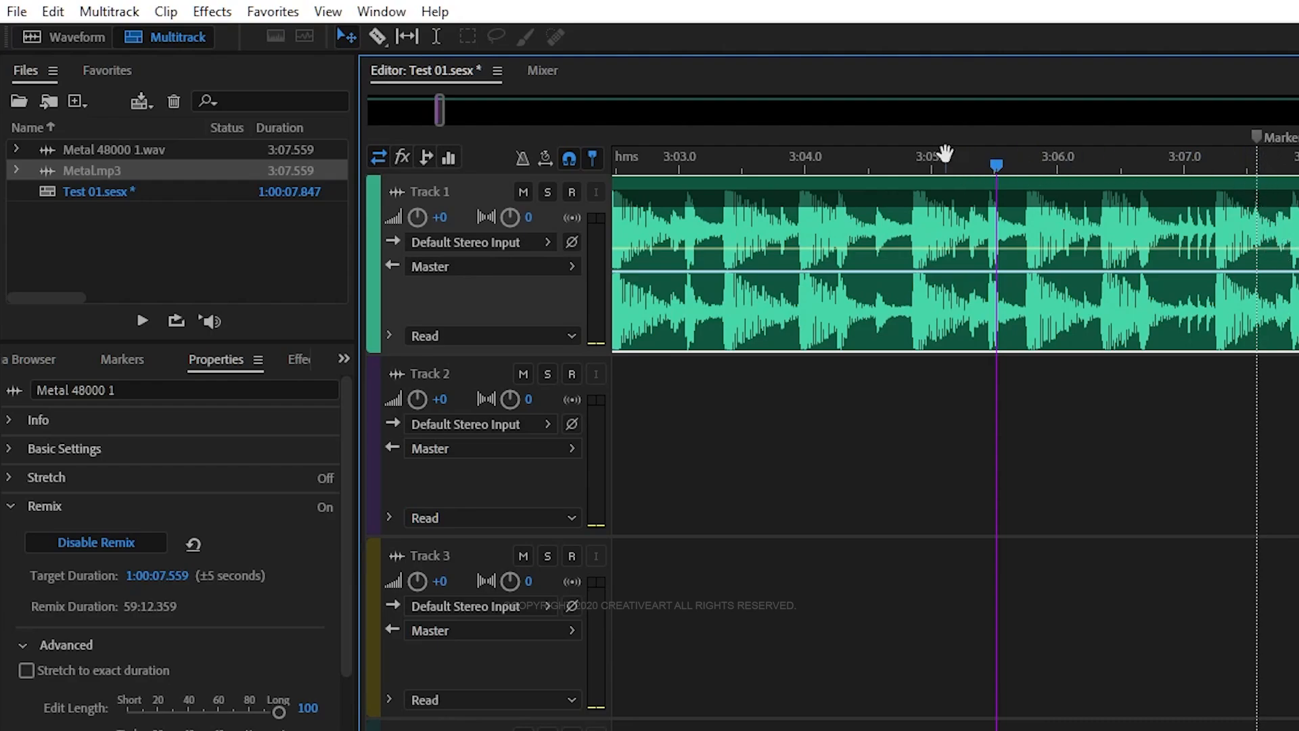
pyautogui.click(919, 160)
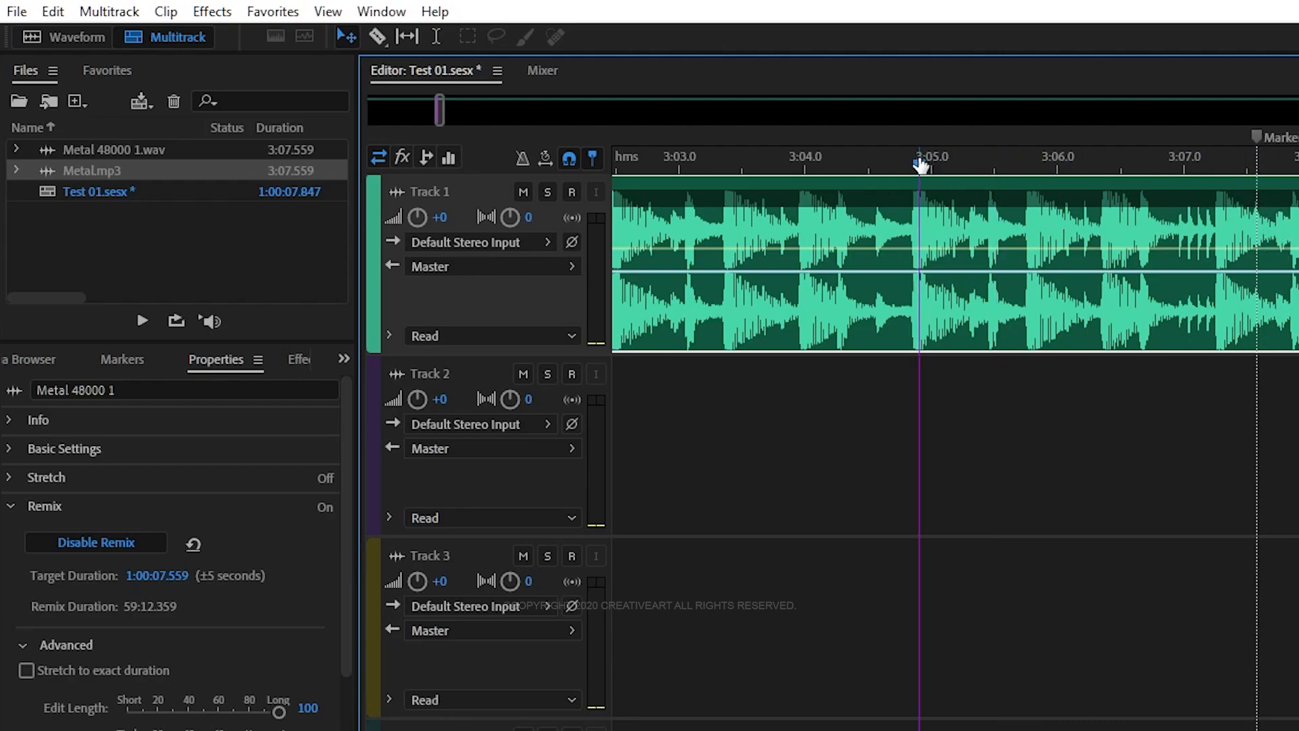
pyautogui.press('space')
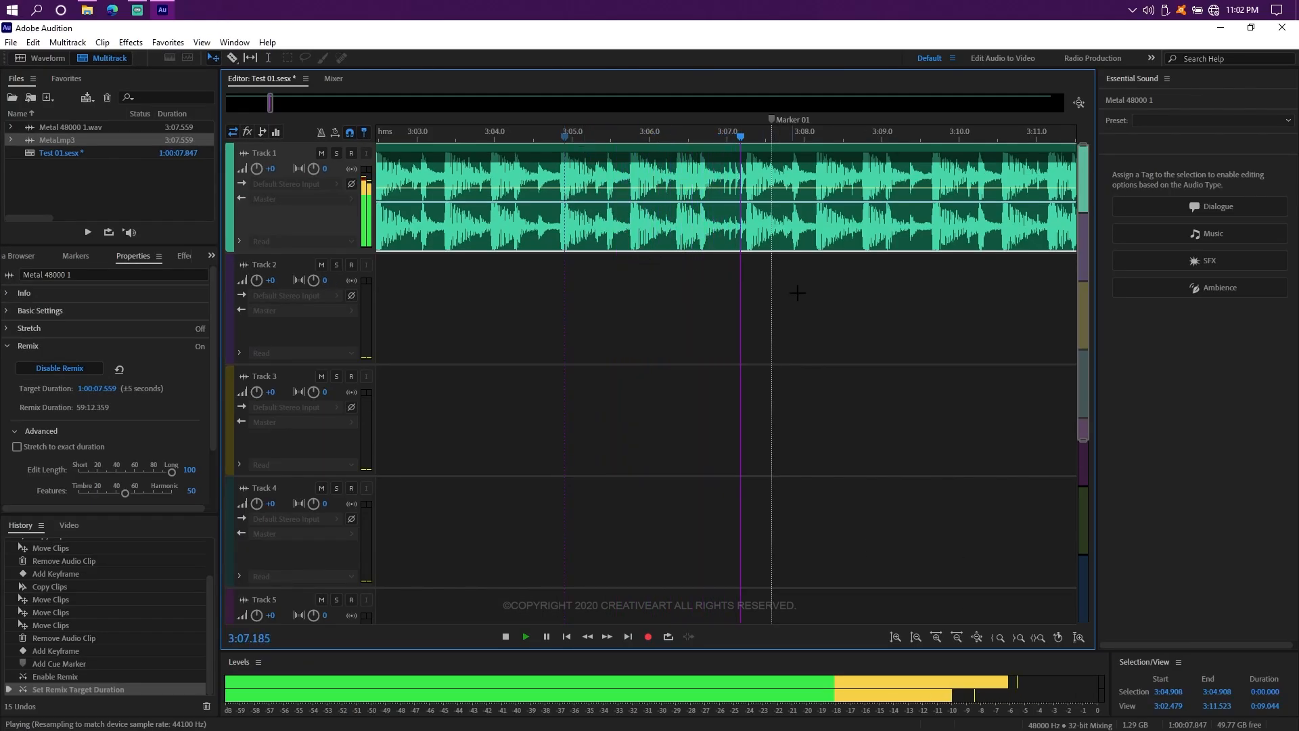
# Follow the playback past Marker 01 and examine the remix splices in the Track 1 clip around 2:40
pyautogui.click(820, 296)
pyautogui.scroll(-3, 820, 296)
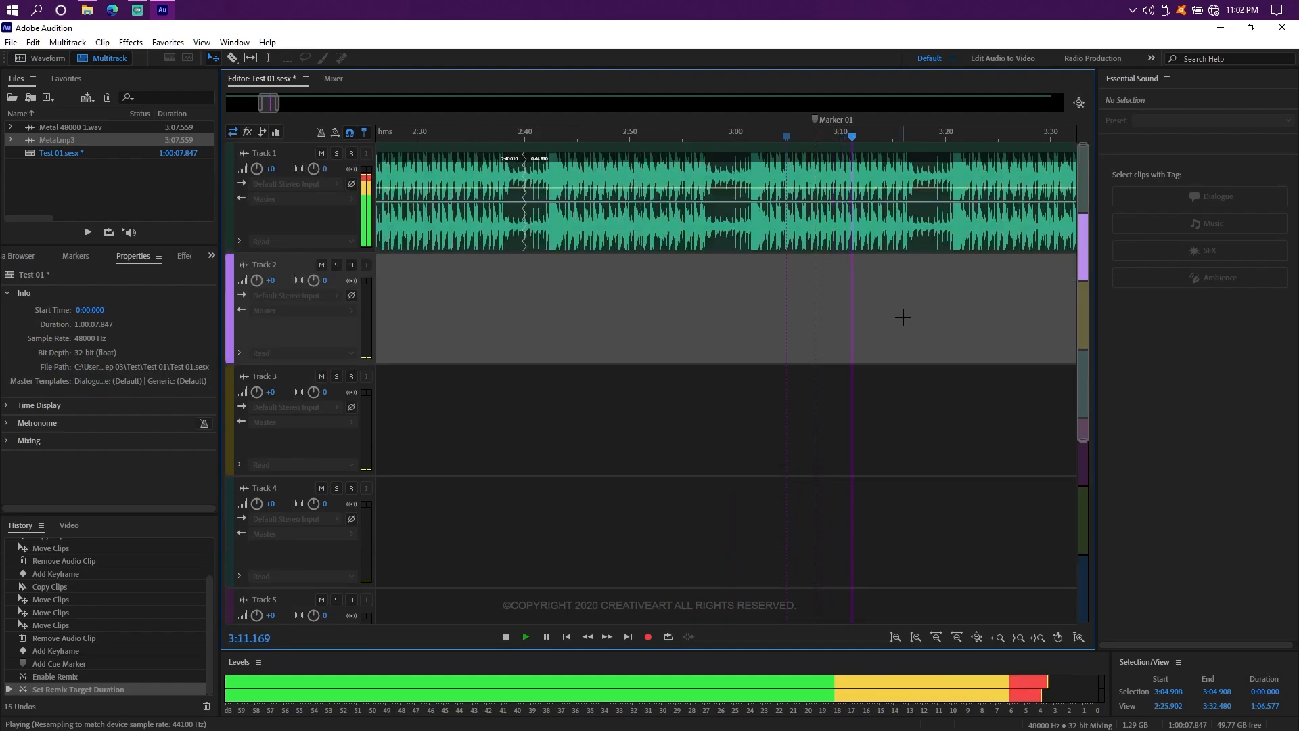
pyautogui.scroll(3, 916, 302)
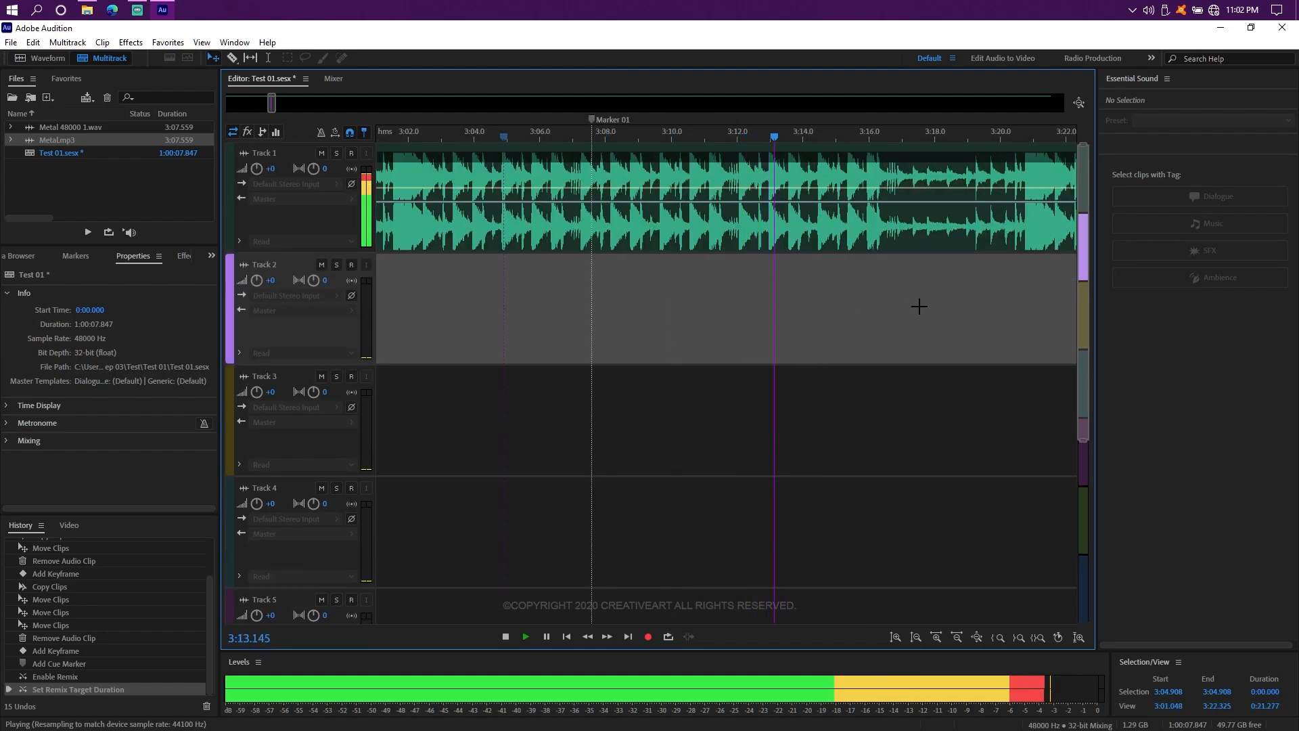
pyautogui.scroll(-5, 918, 307)
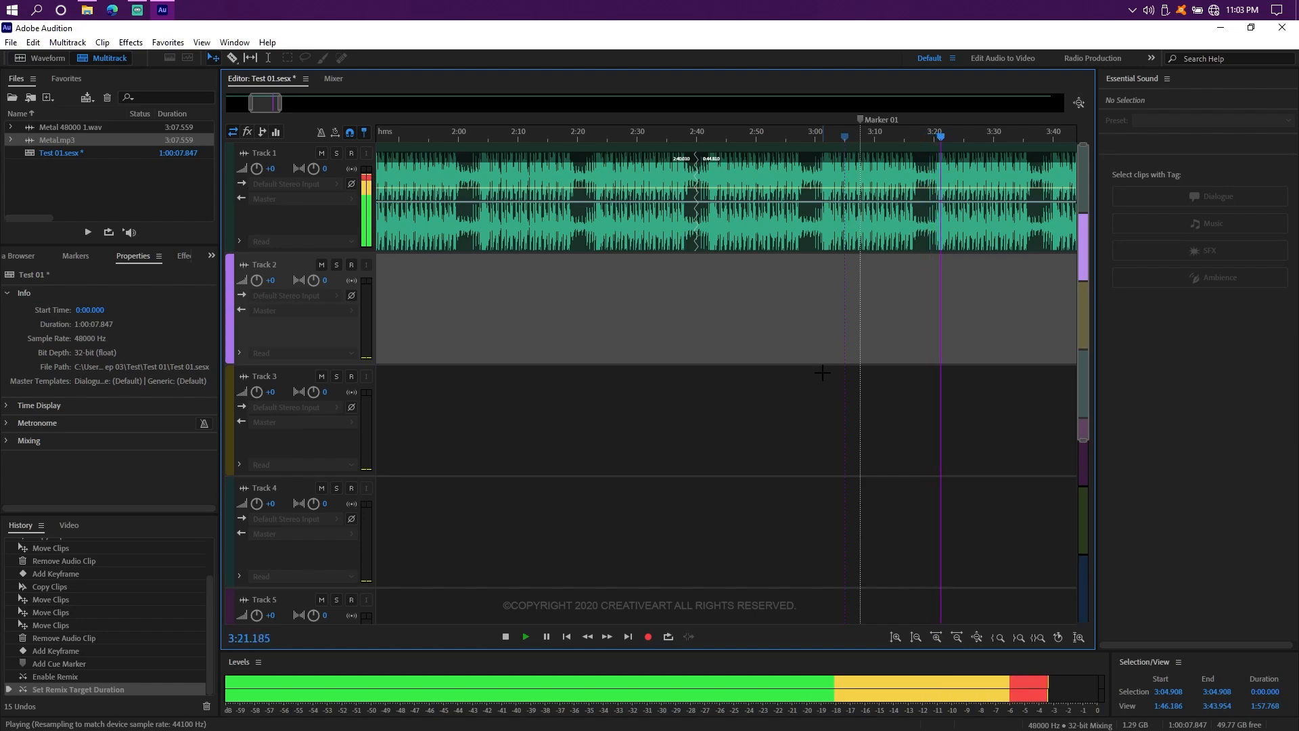
pyautogui.scroll(-4, 877, 298)
pyautogui.scroll(1, 885, 298)
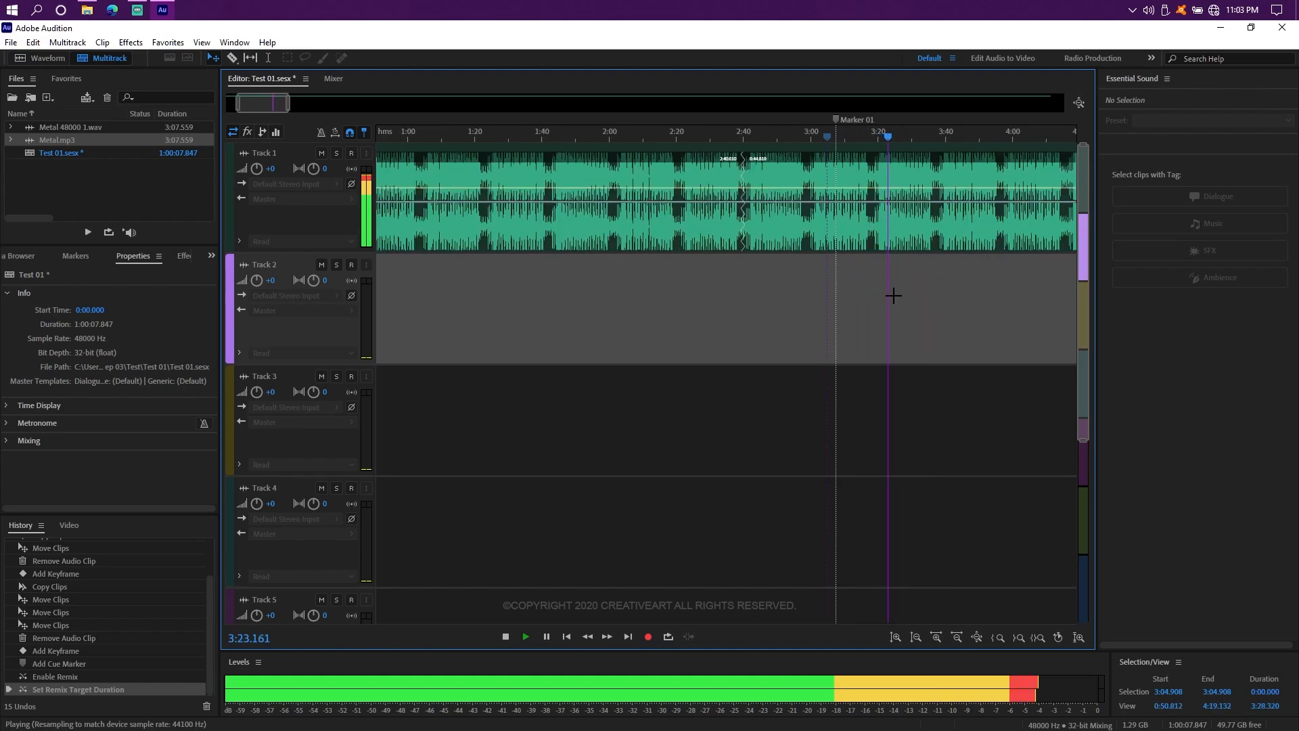
pyautogui.scroll(-3, 942, 297)
pyautogui.scroll(3, 942, 297)
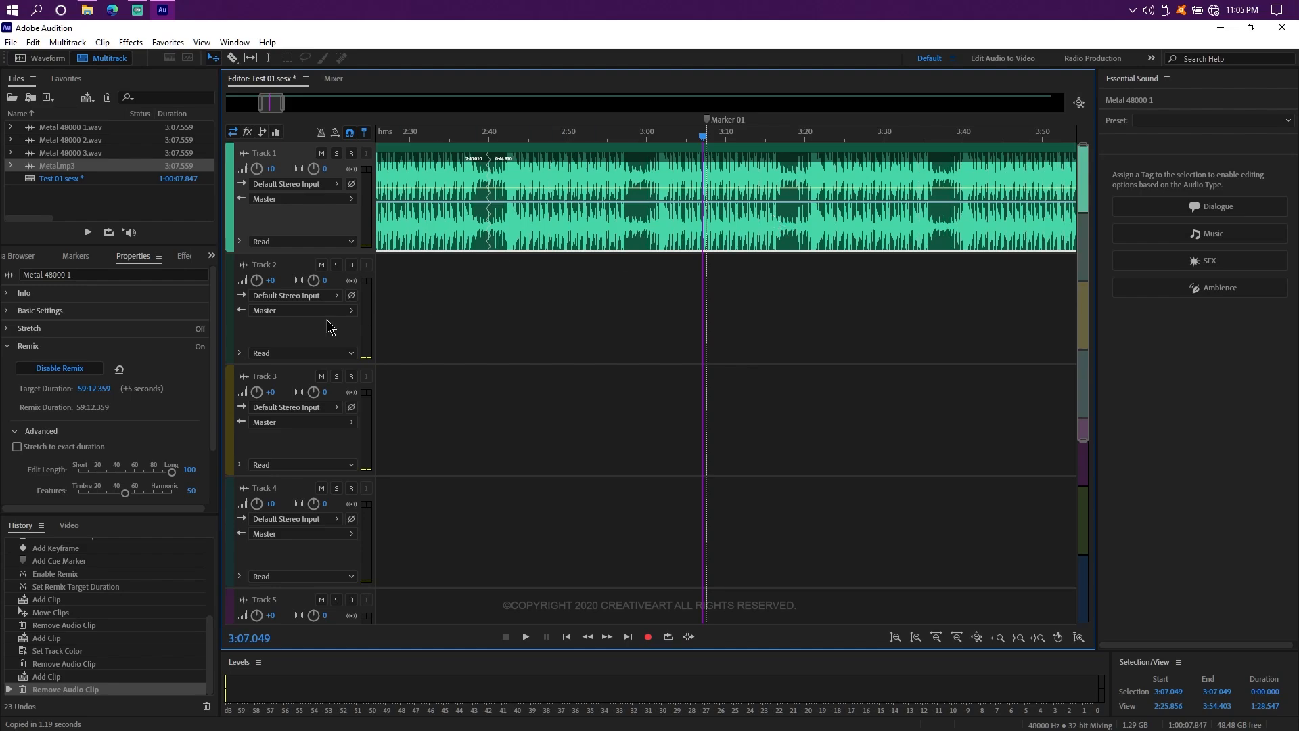
# Place Metal.mp3 on Track 2 from the start of the session and set the playhead to about 3:06.5
pyautogui.moveTo(149, 167); pyautogui.dragTo(380, 300)
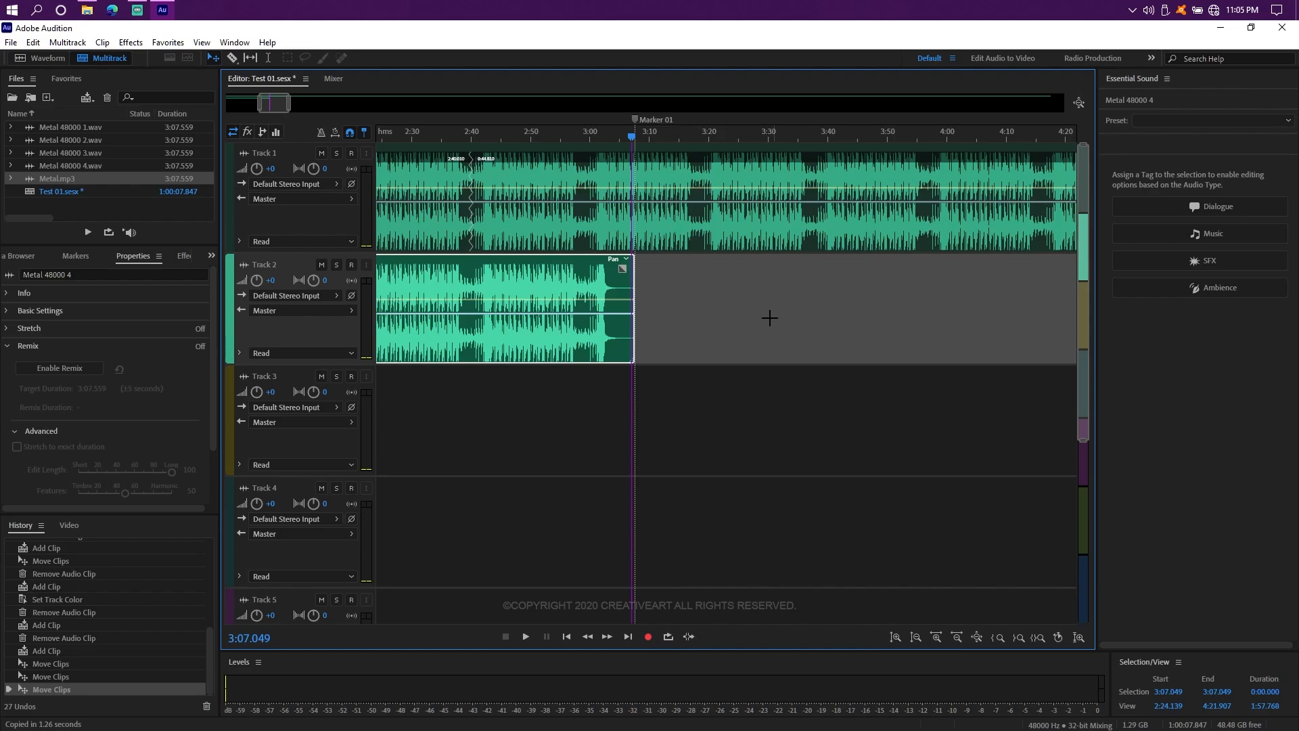
pyautogui.moveTo(600, 129); pyautogui.dragTo(641, 140)
# Select the remixed clip on Track 1 and set its remix target duration to 1:40:38.759
pyautogui.click(687, 214)
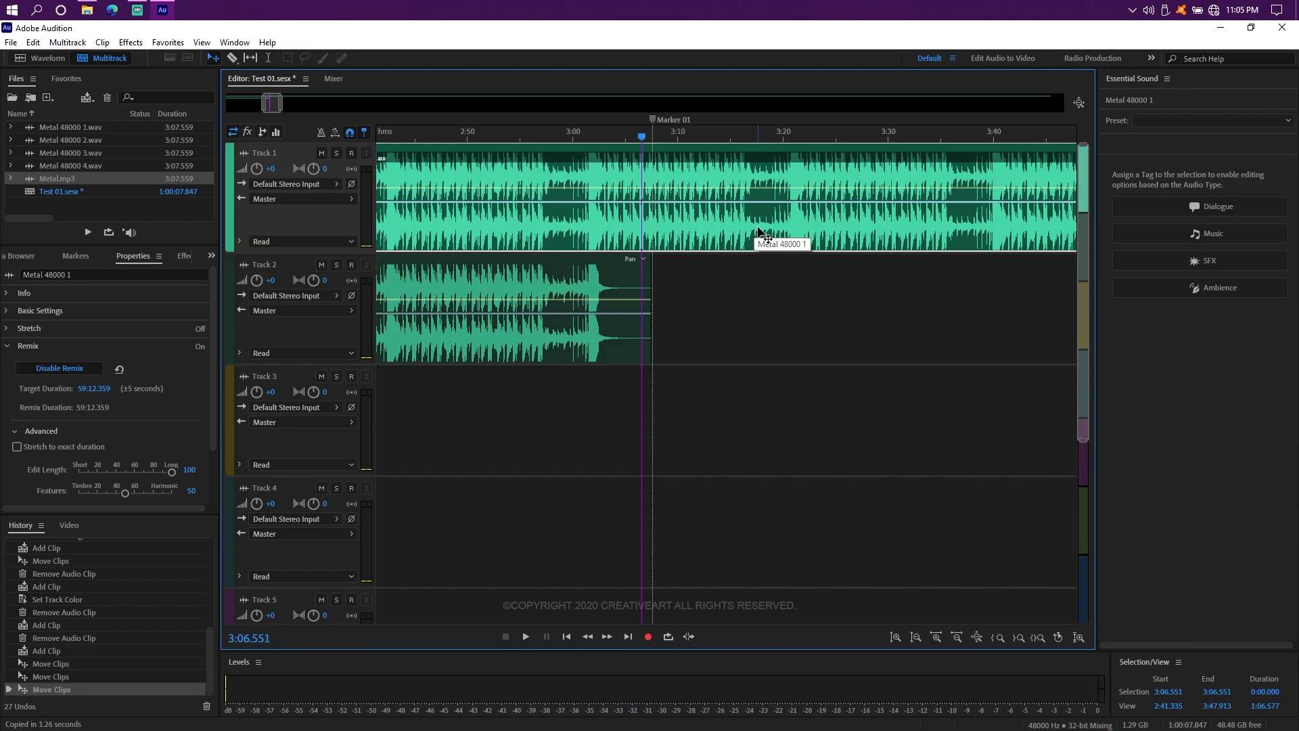
pyautogui.scroll(-3, 758, 269)
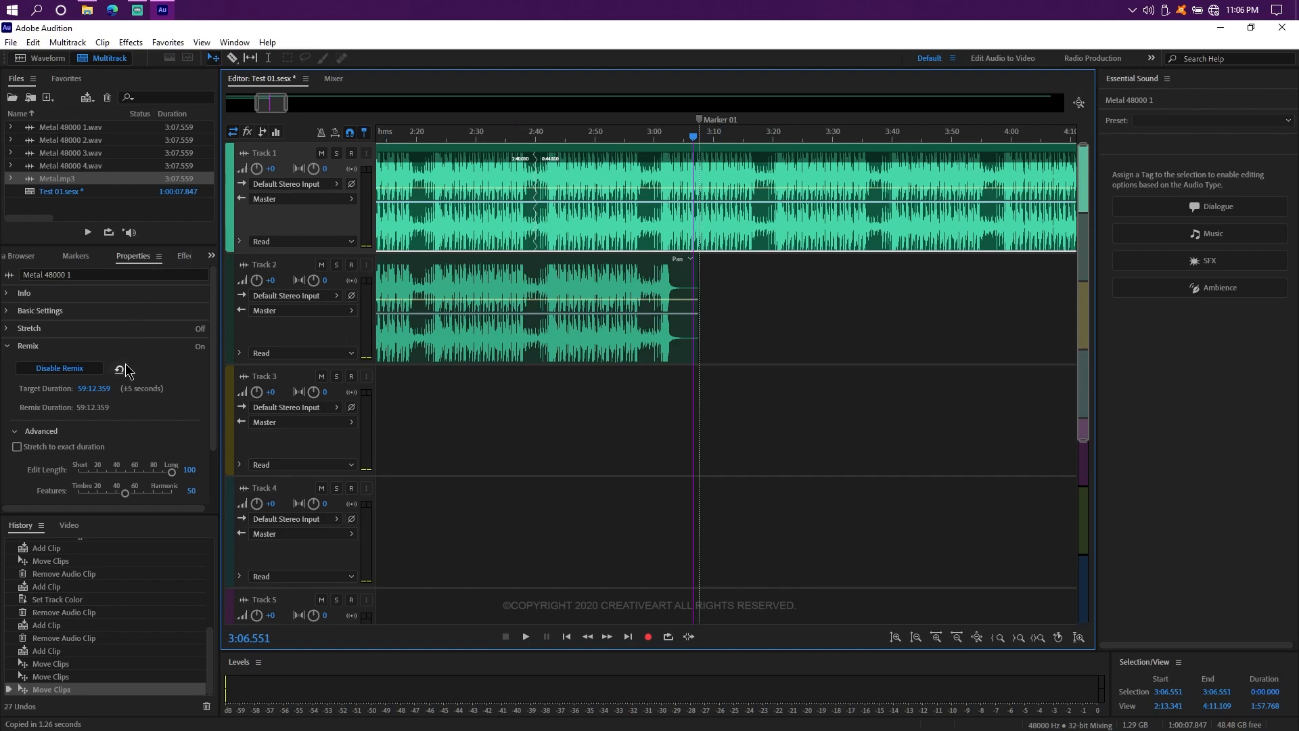
pyautogui.click(87, 391)
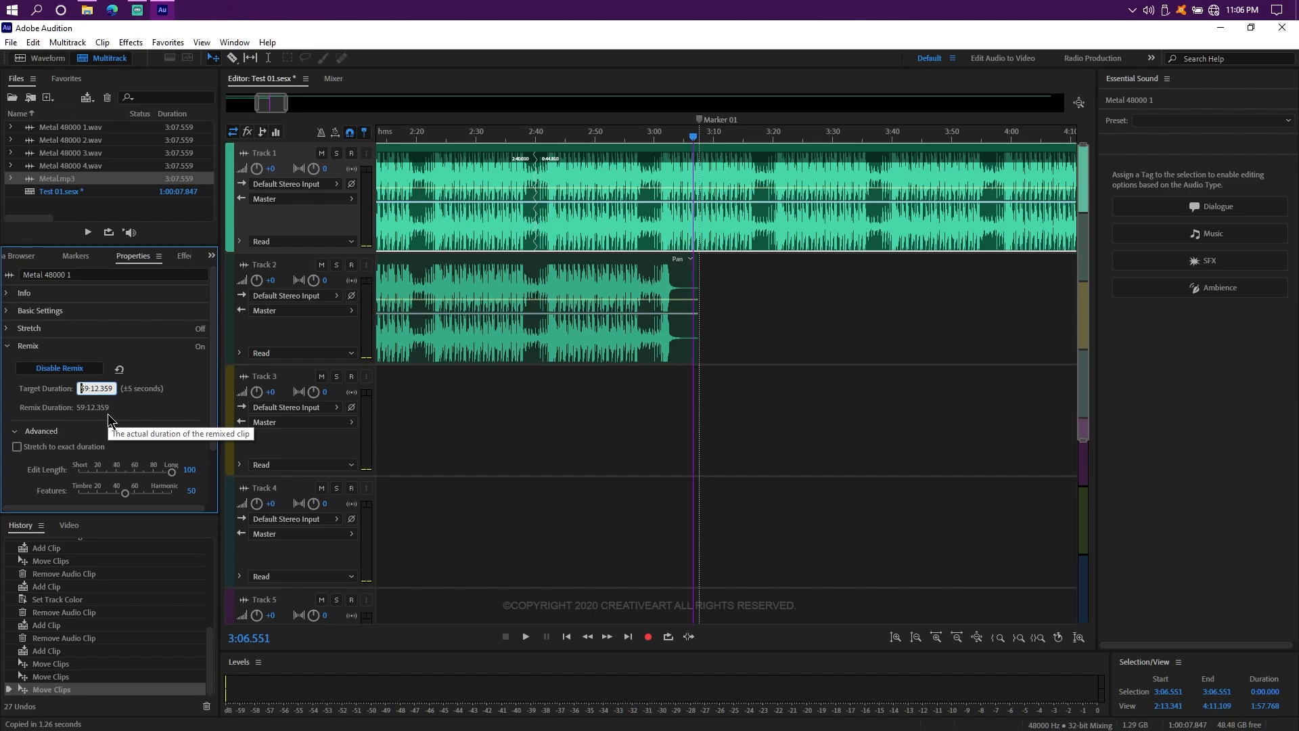
pyautogui.write('1')
pyautogui.write(':40')
pyautogui.press('Return')
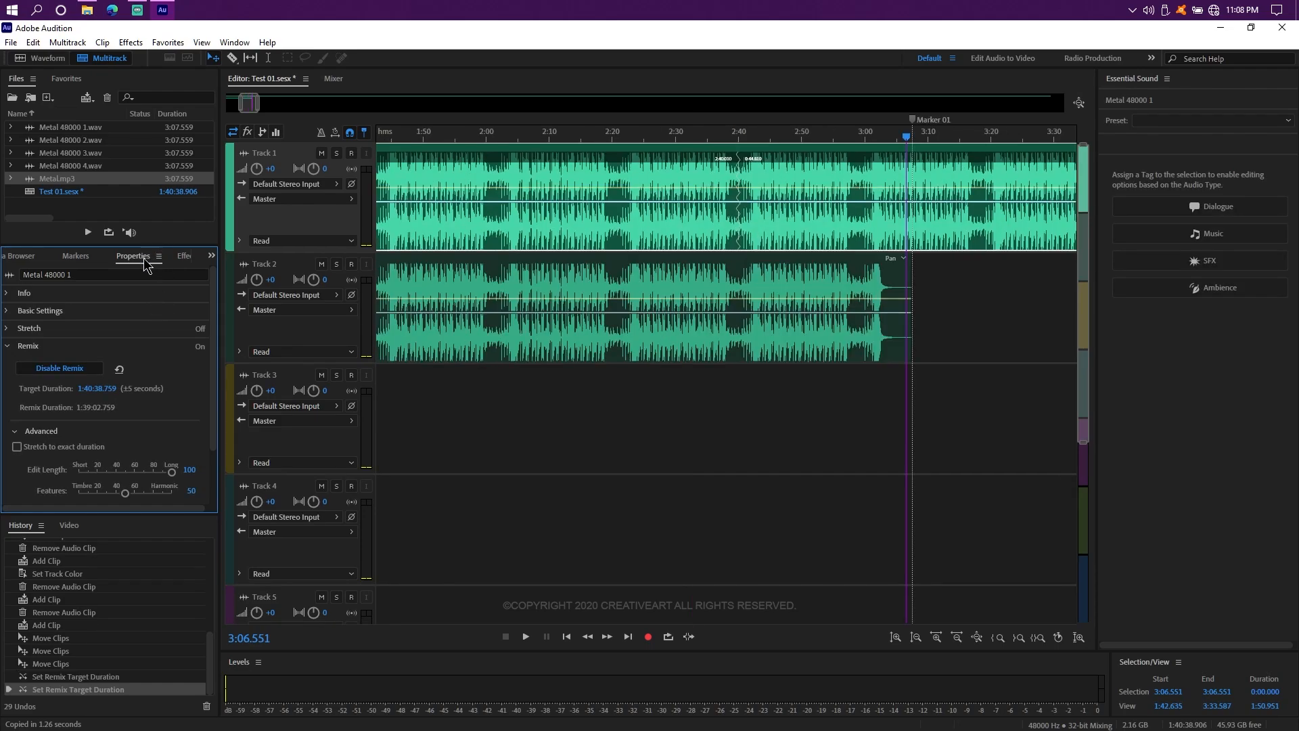
# Return the playhead to 0:00.000 and delete the Metal clip from Track 2
pyautogui.scroll(-14, 838, 185)
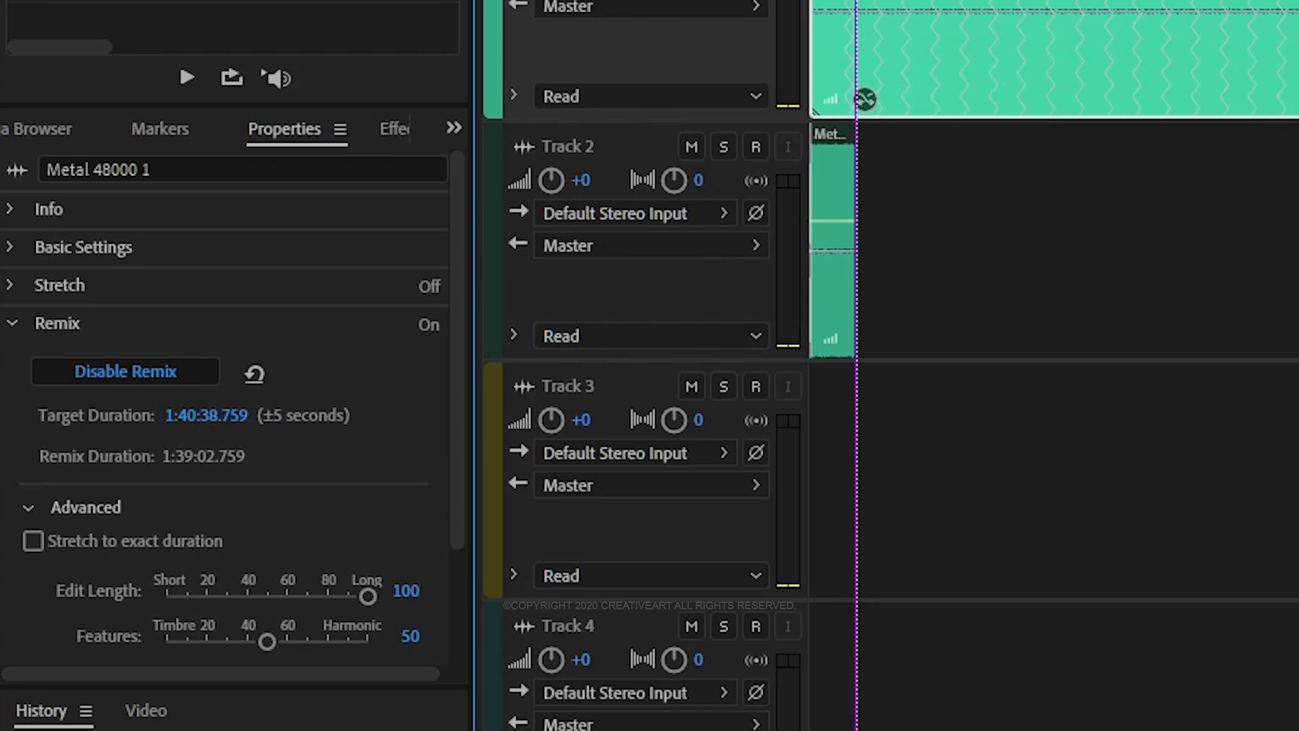
pyautogui.scroll(4, 441, 177)
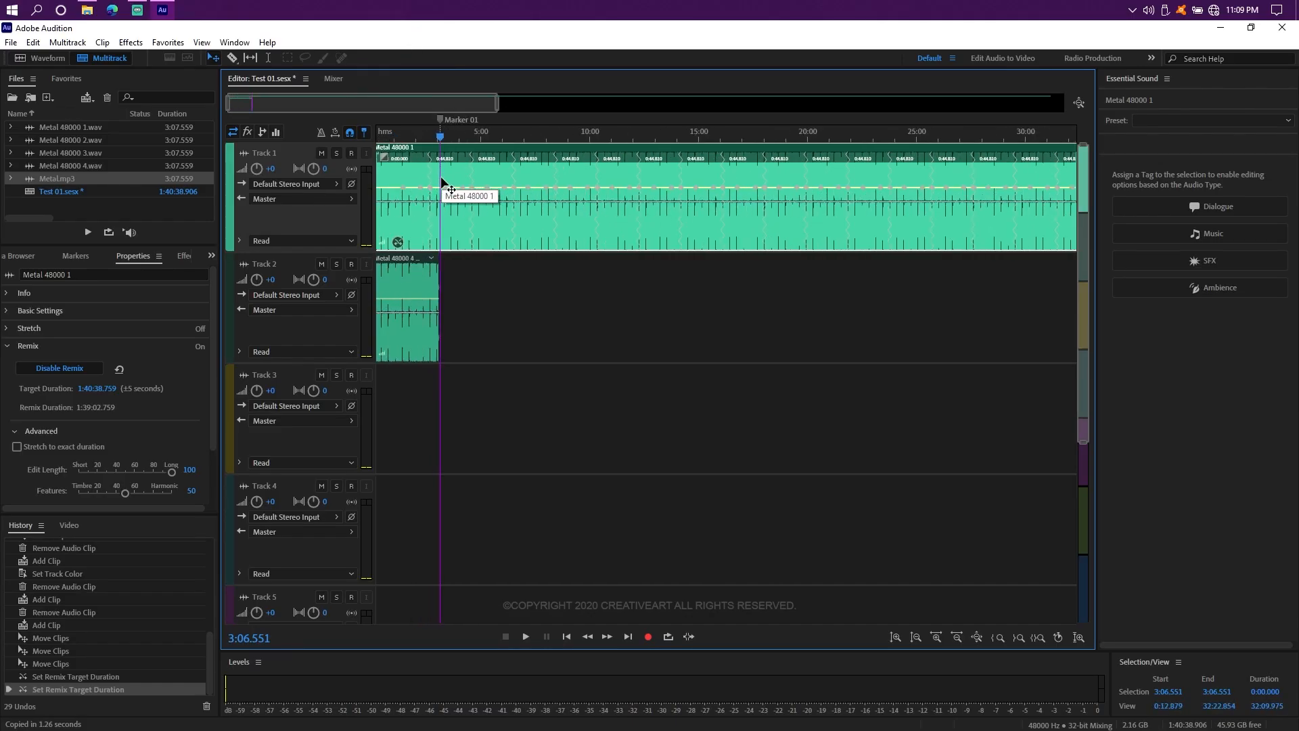
pyautogui.scroll(-4, 440, 176)
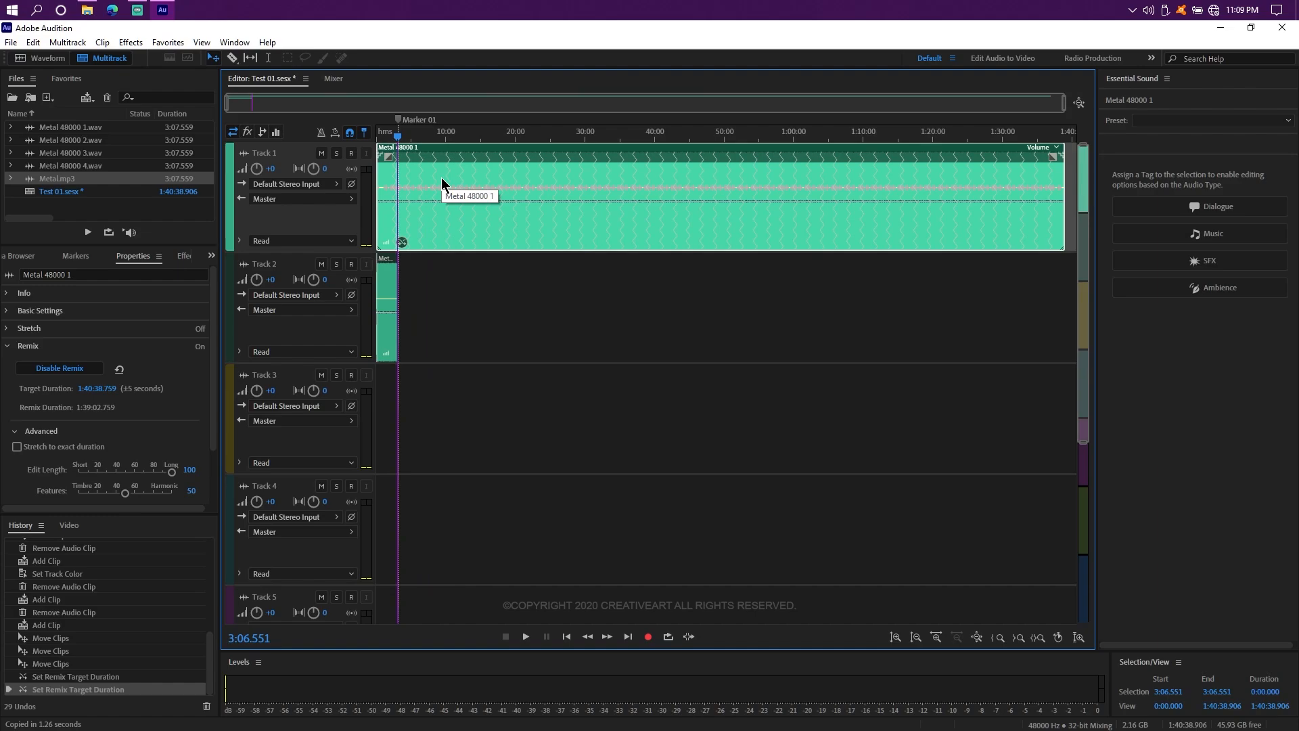
pyautogui.moveTo(424, 130); pyautogui.dragTo(370, 134)
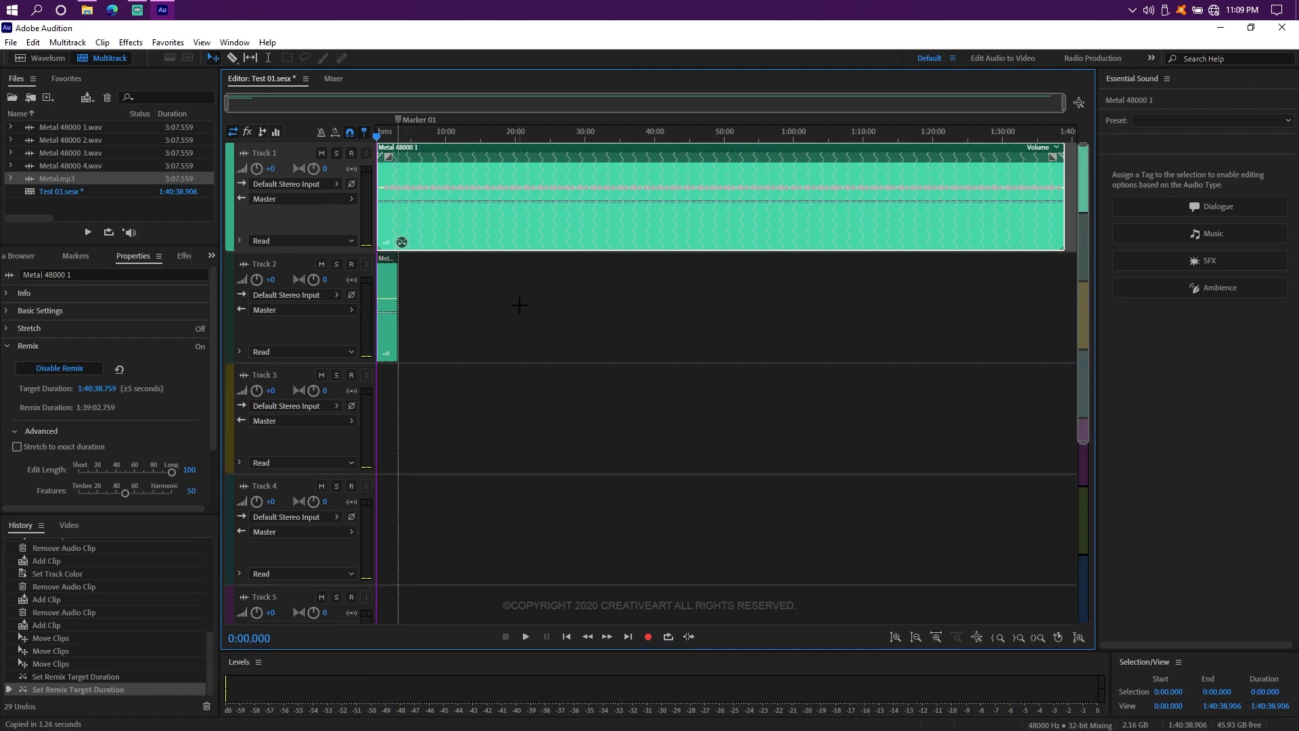
pyautogui.click(392, 313)
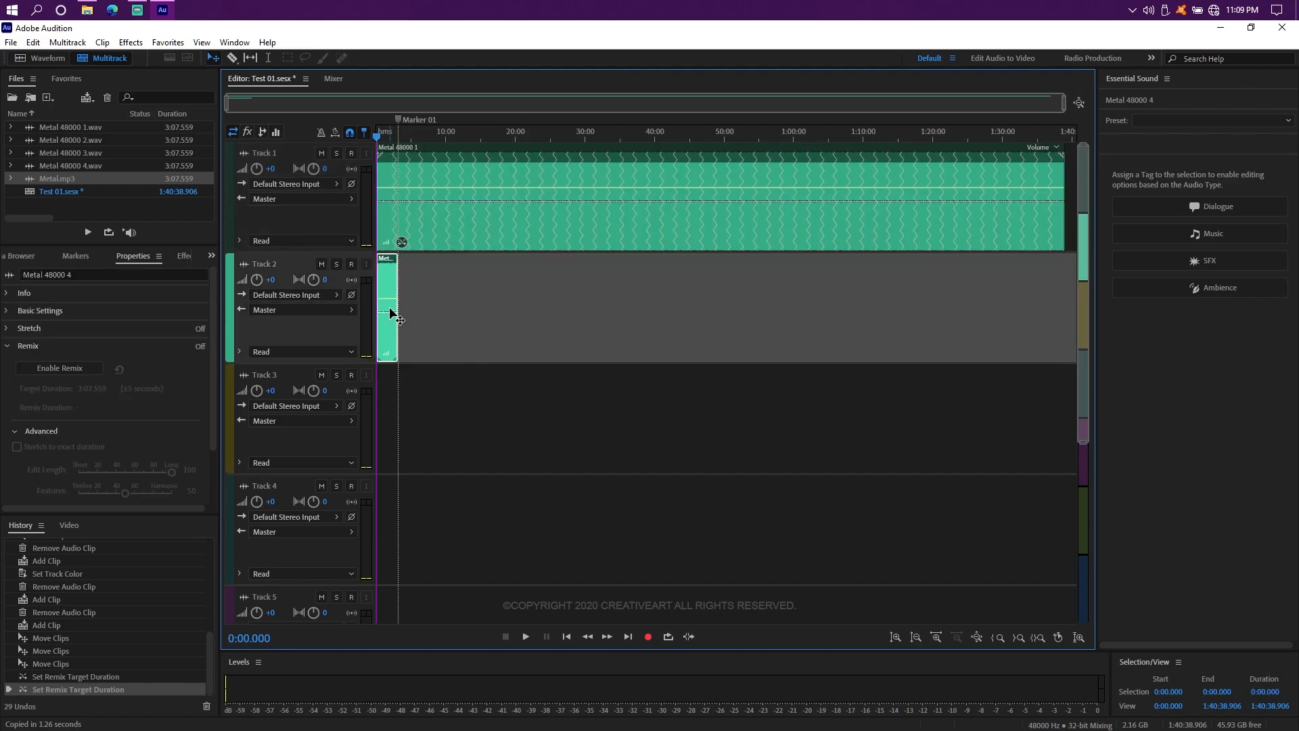
pyautogui.press('Delete')
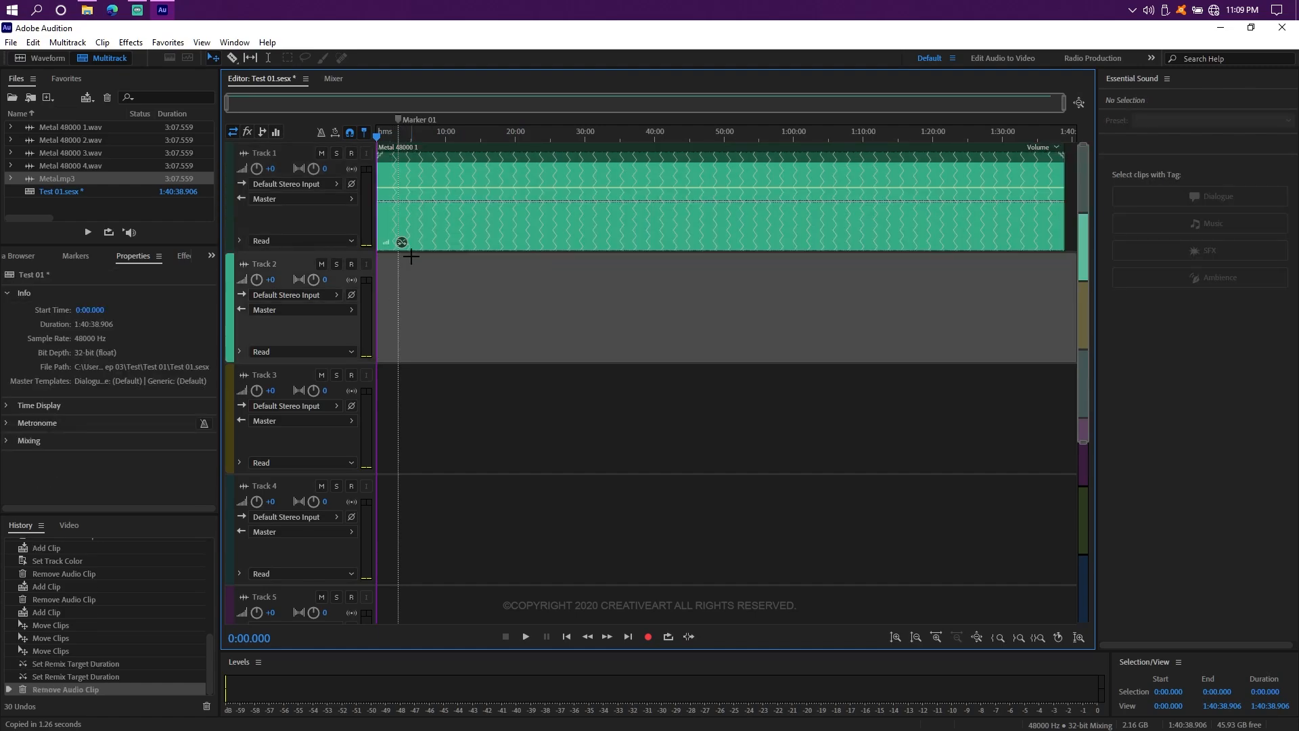
# Select the whole session's time range, move the playhead to the Track 1 clip's end at 1:39:02.759, and set the out point there
pyautogui.hotkey('ctrl', 'a')
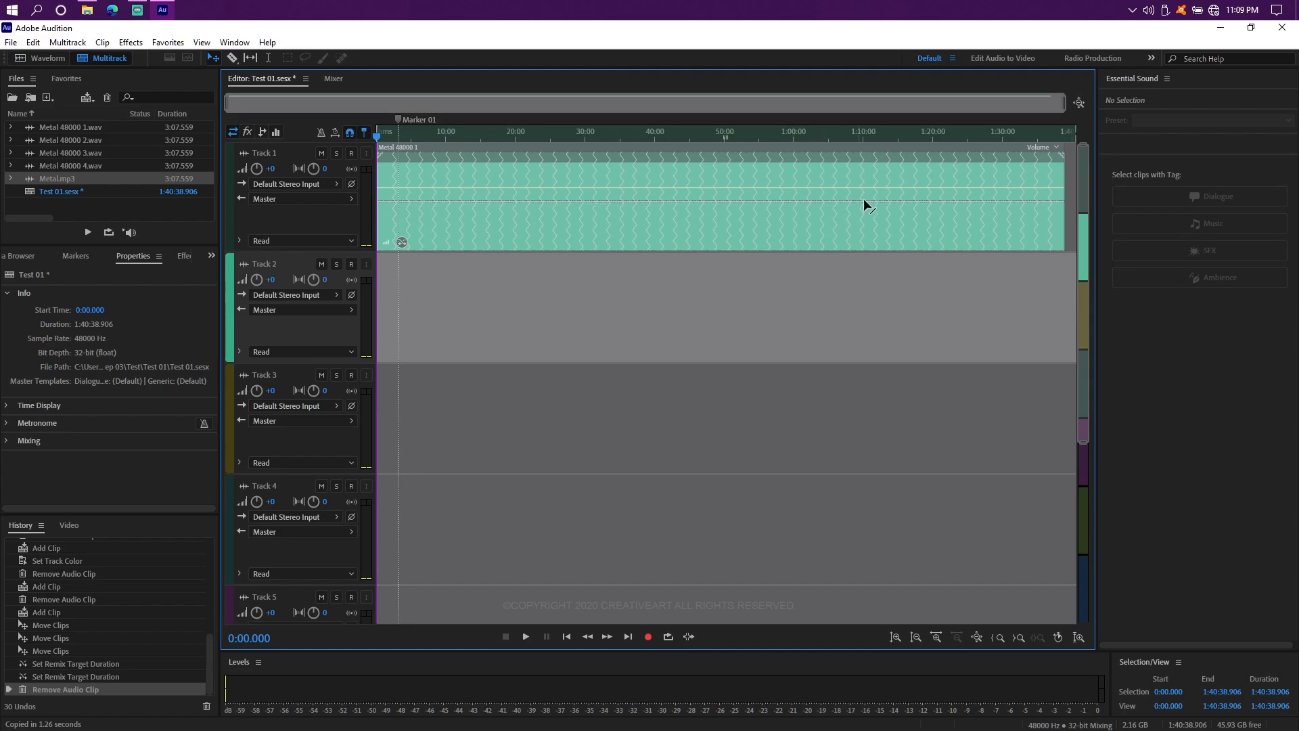
pyautogui.moveTo(1048, 135); pyautogui.dragTo(1063, 135)
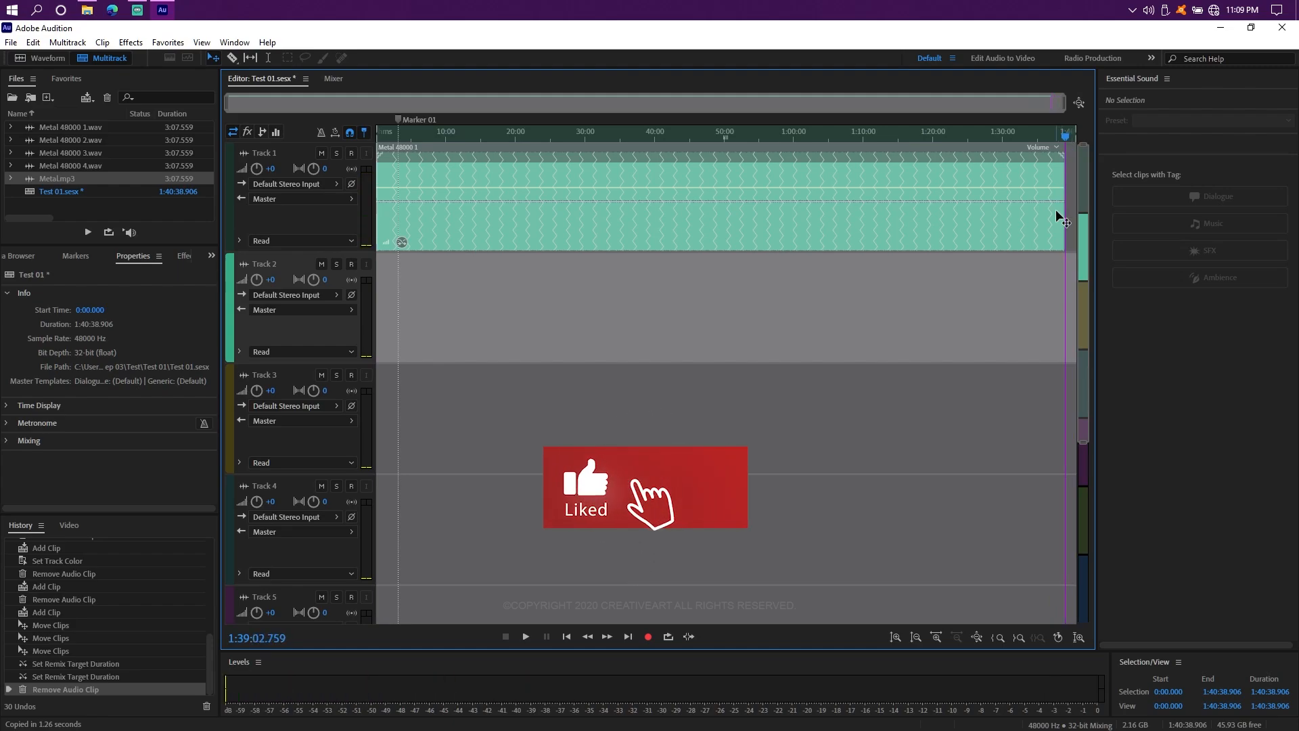
pyautogui.press('o')
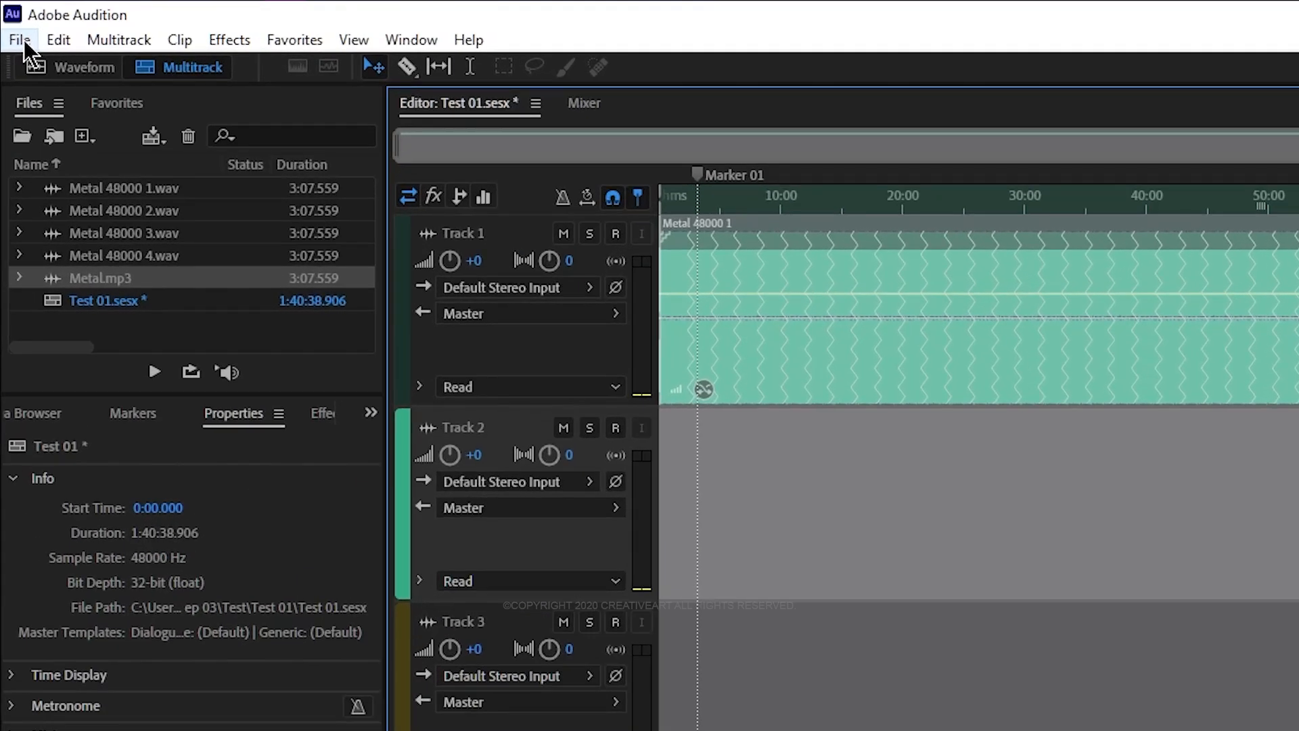
# Export a multitrack mixdown of the entire session as Test 01_mixdown.mp3 in MP3 Audio format to the Audition ep 03 folder
pyautogui.click(20, 40)
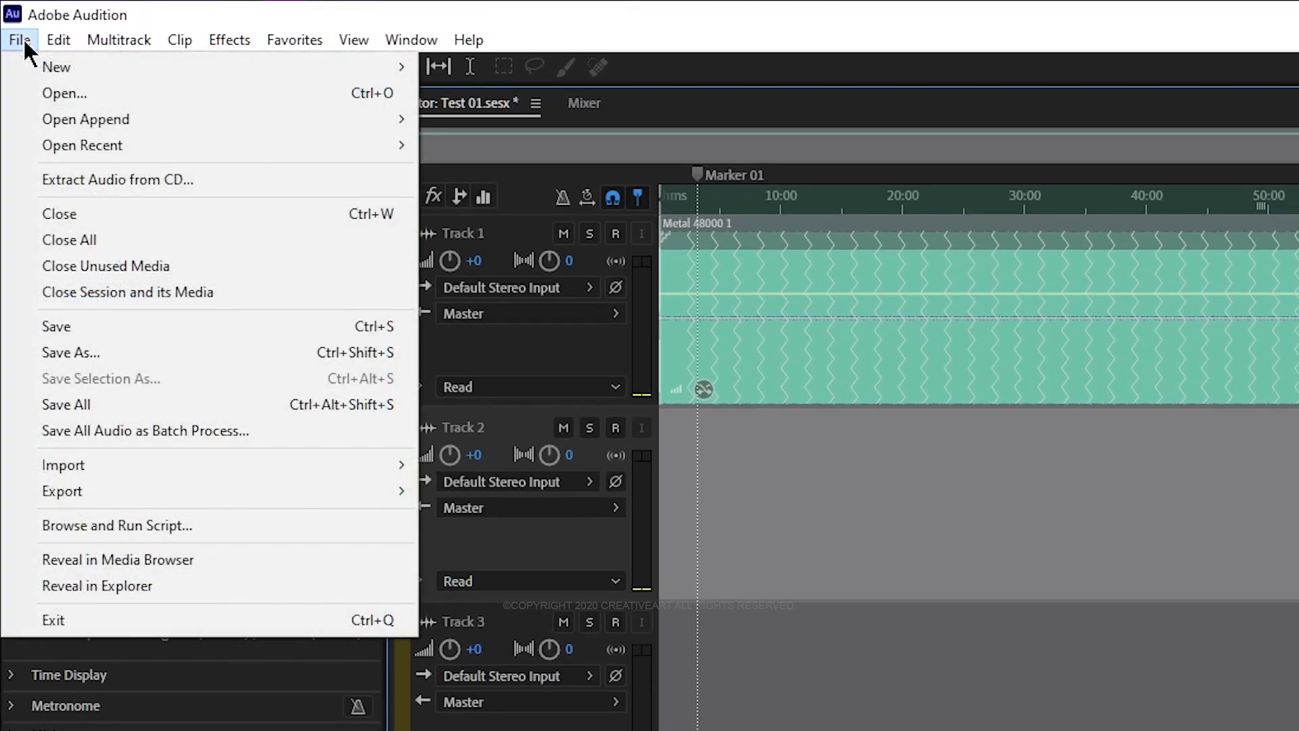
pyautogui.moveTo(266, 497)
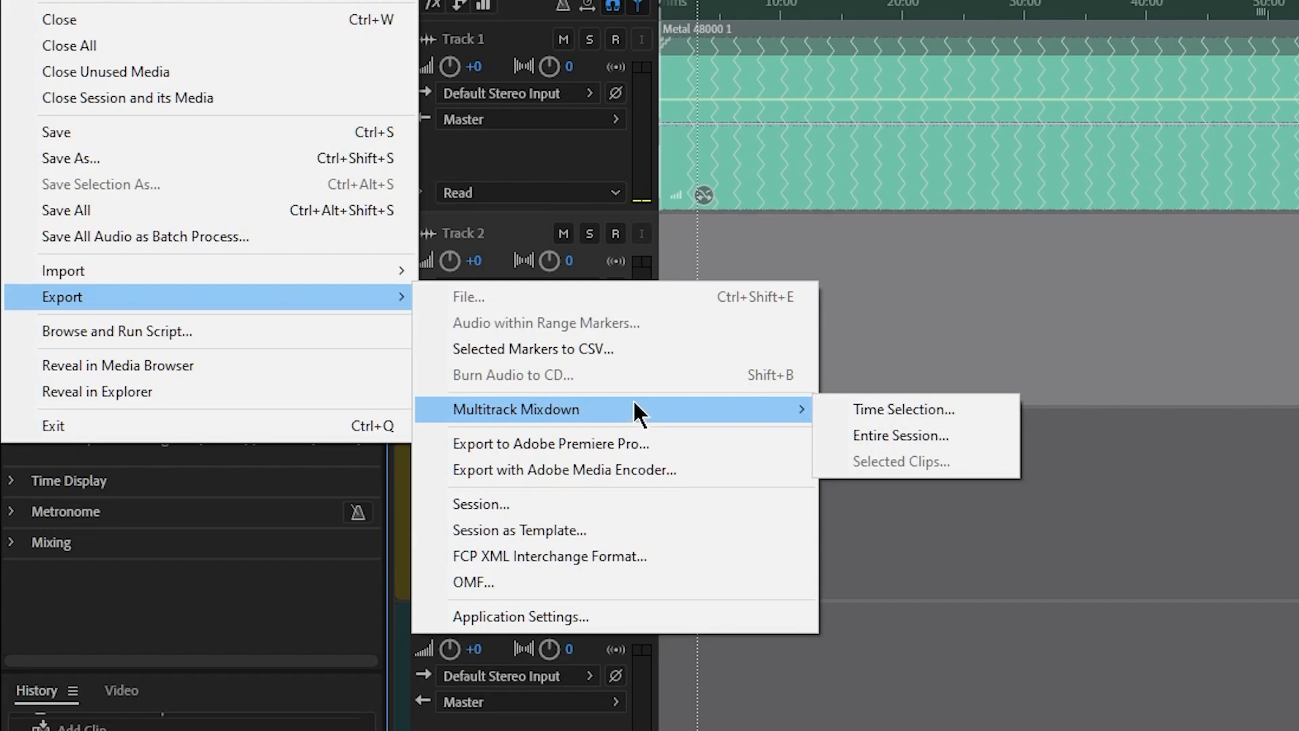
pyautogui.moveTo(623, 422)
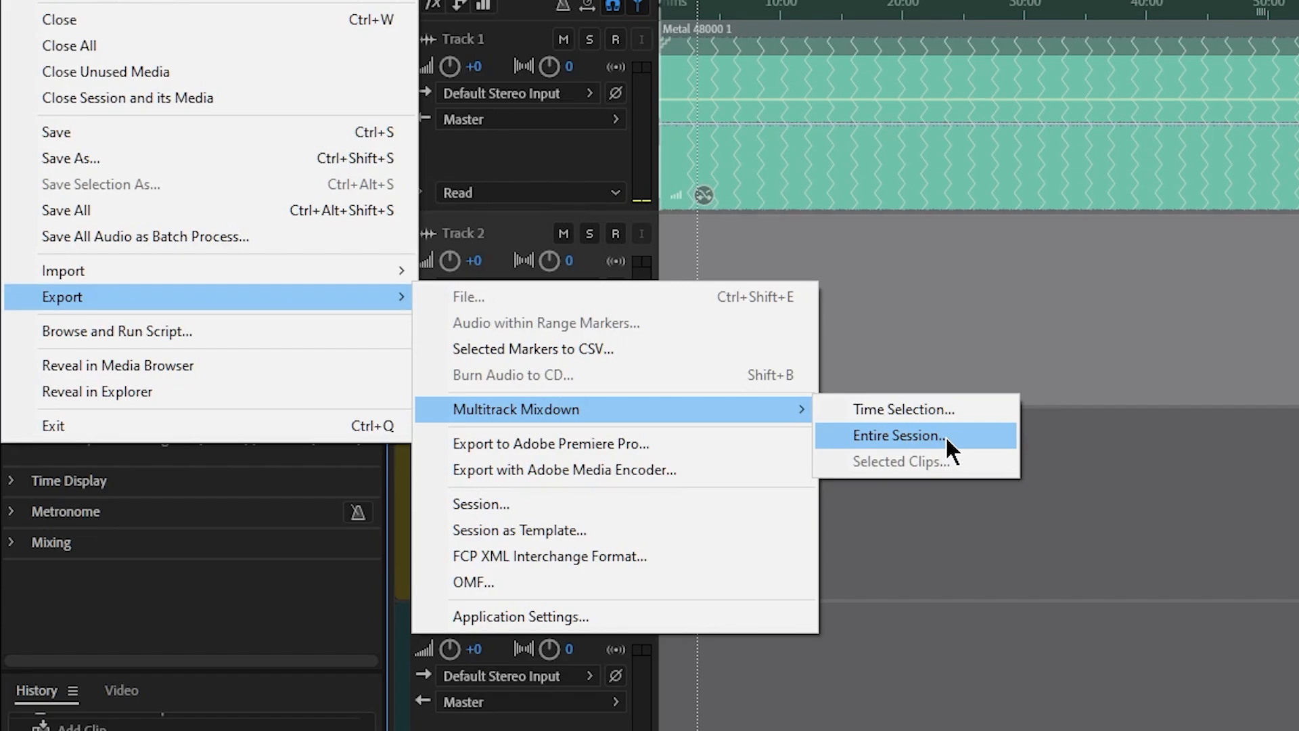
pyautogui.click(900, 435)
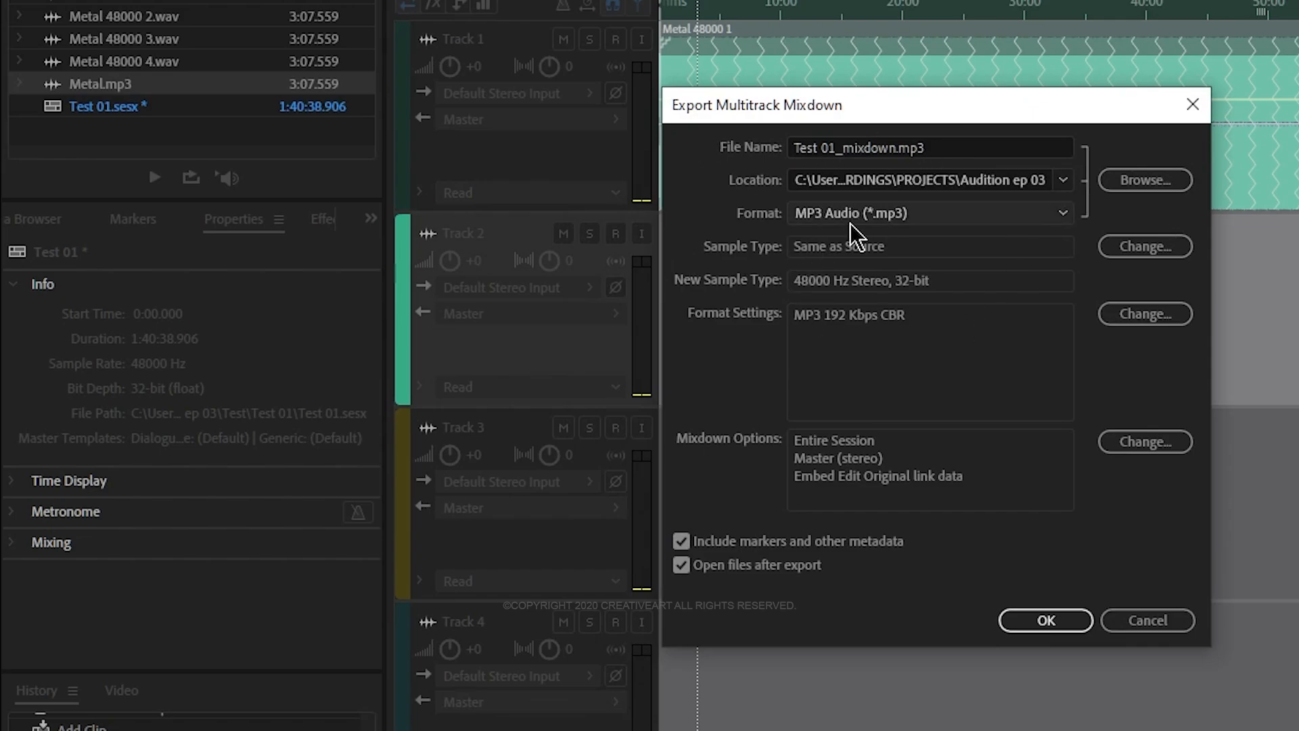
pyautogui.click(963, 143)
pyautogui.moveTo(963, 143); pyautogui.dragTo(579, 142)
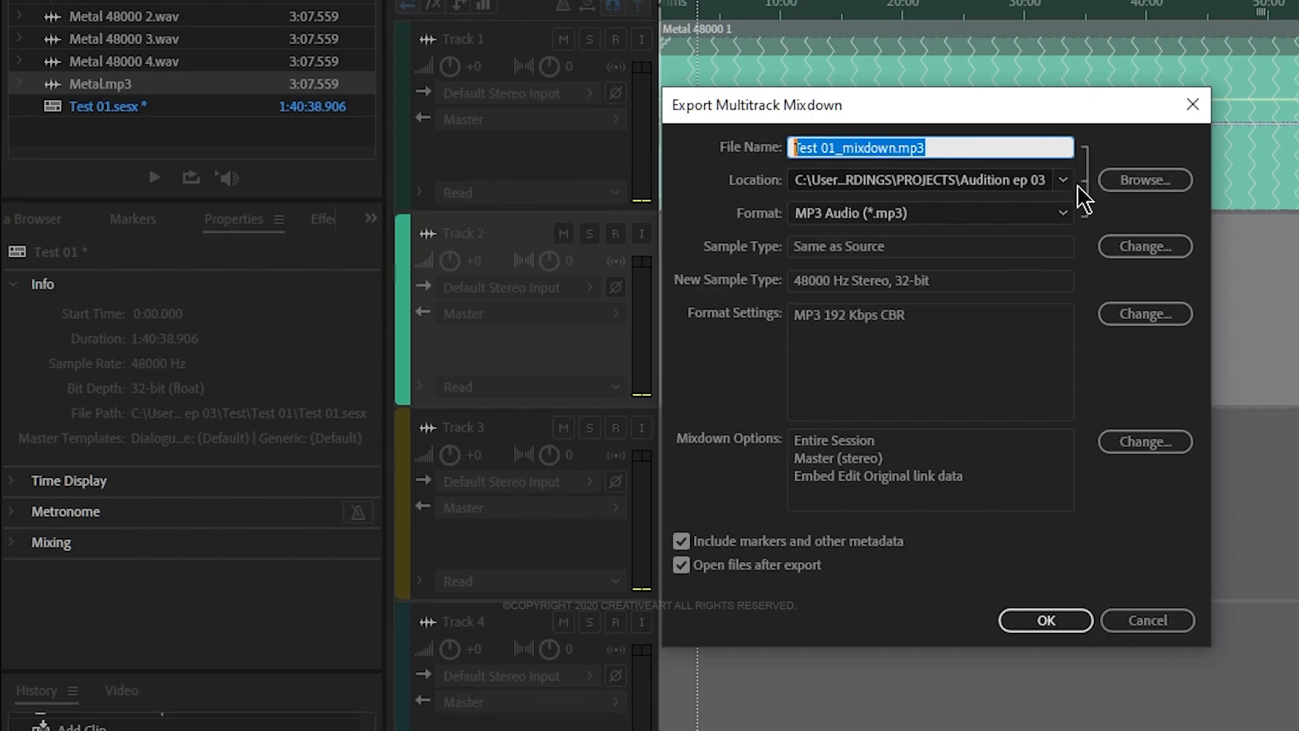
pyautogui.click(1004, 181)
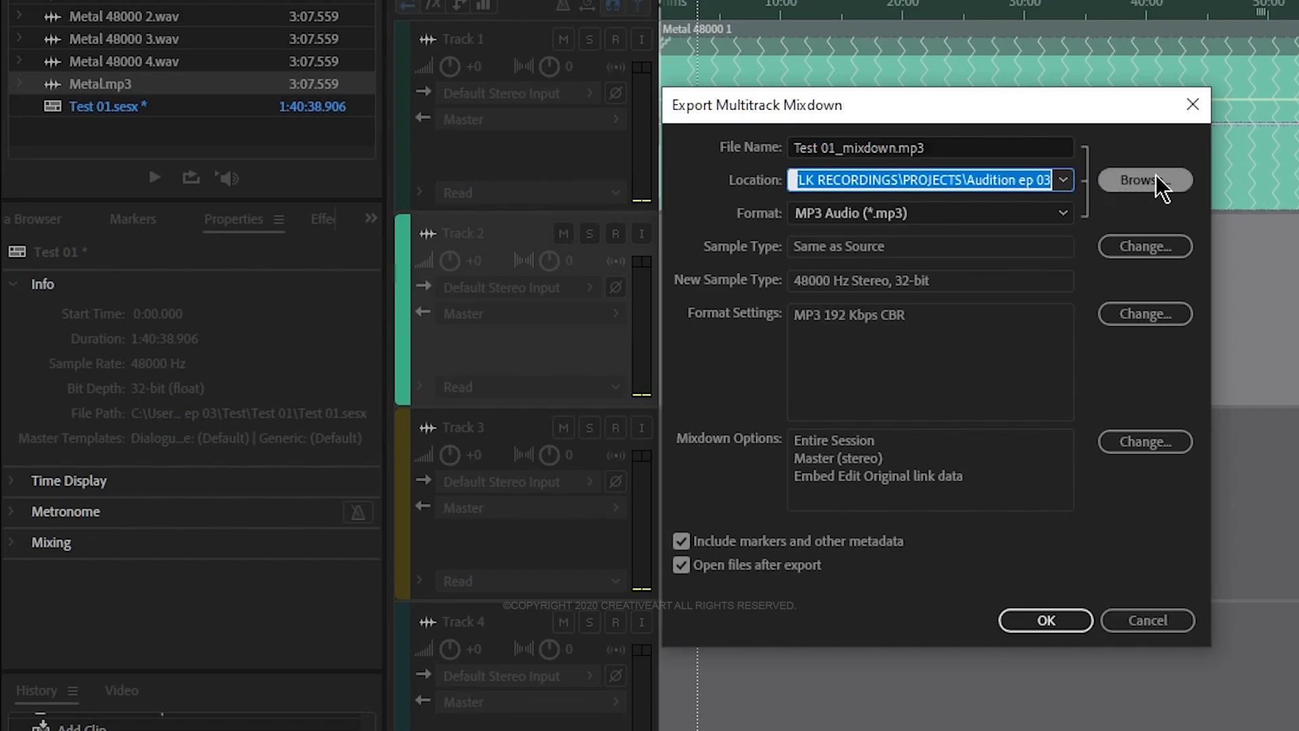
pyautogui.click(983, 213)
pyautogui.click(984, 215)
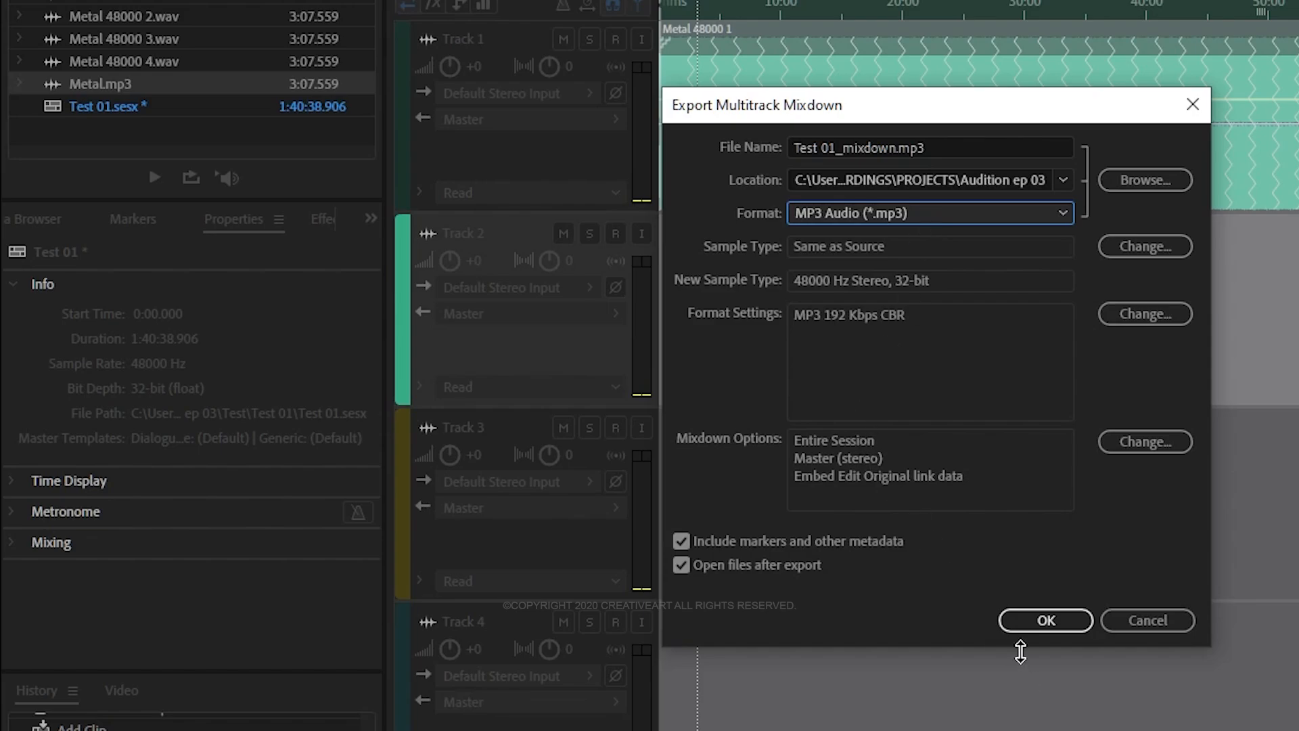
pyautogui.click(1042, 612)
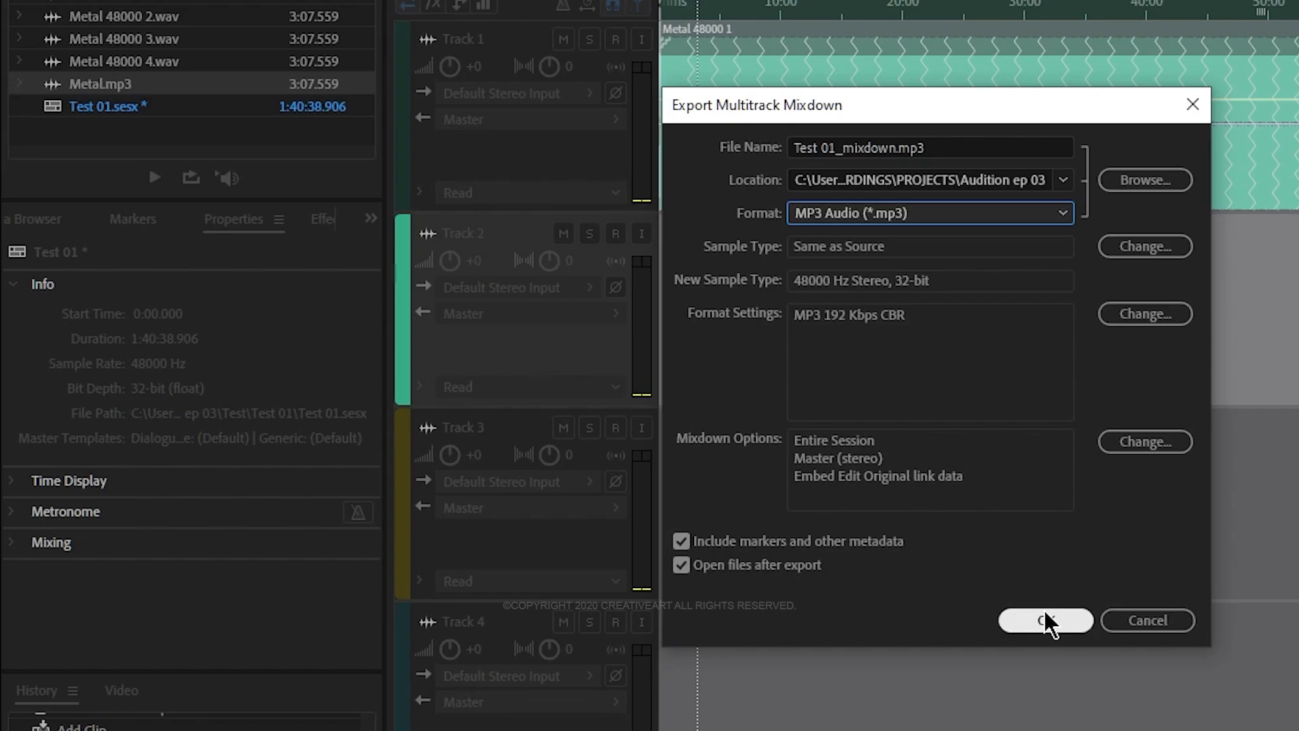